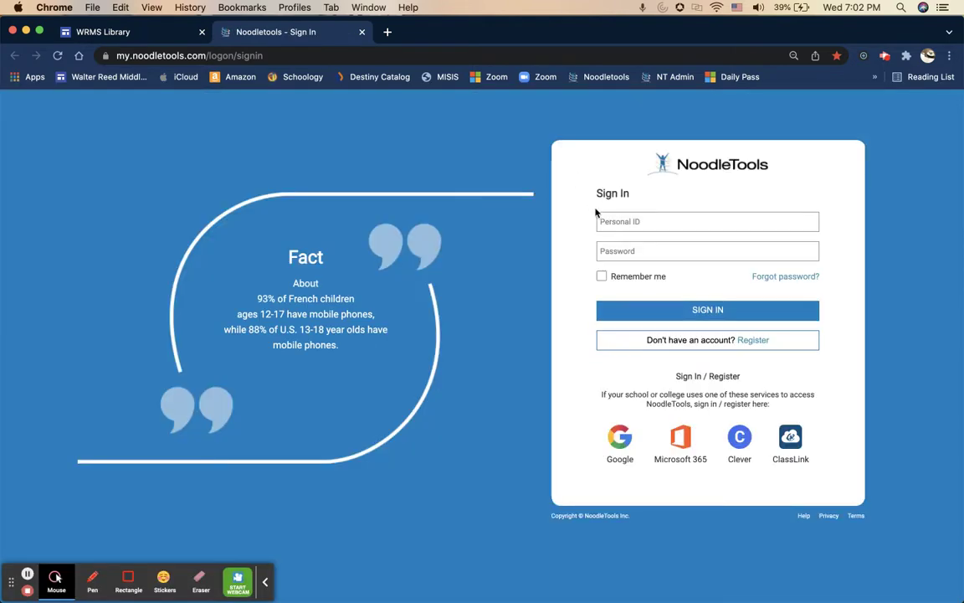
- Sign in to NoodleTools with the student's personal ID and password
{"action": "left_click", "coordinate": [615, 221]}
{"action": "type", "text": "d"}
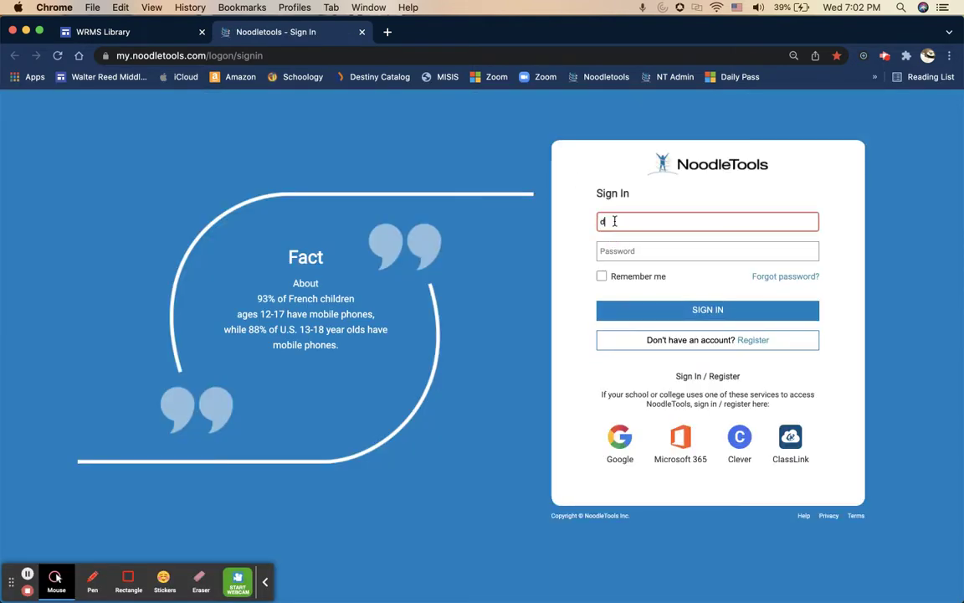
{"action": "type", "text": "affy.duck"}
{"action": "key", "text": "Tab"}
{"action": "type", "text": "•••"}
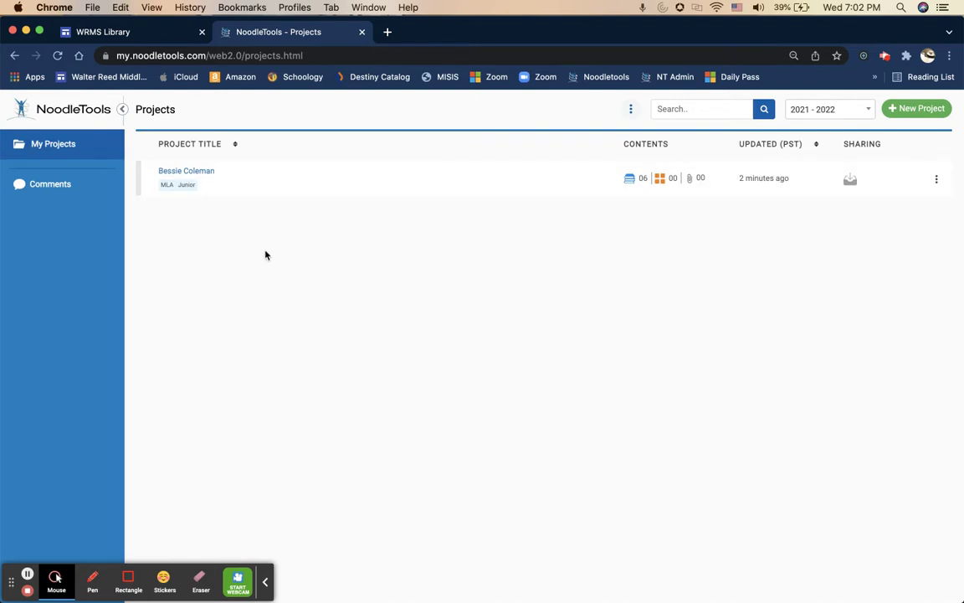
- Open the Bessie Coleman project and look over its Sources list
{"action": "left_click", "coordinate": [202, 172]}
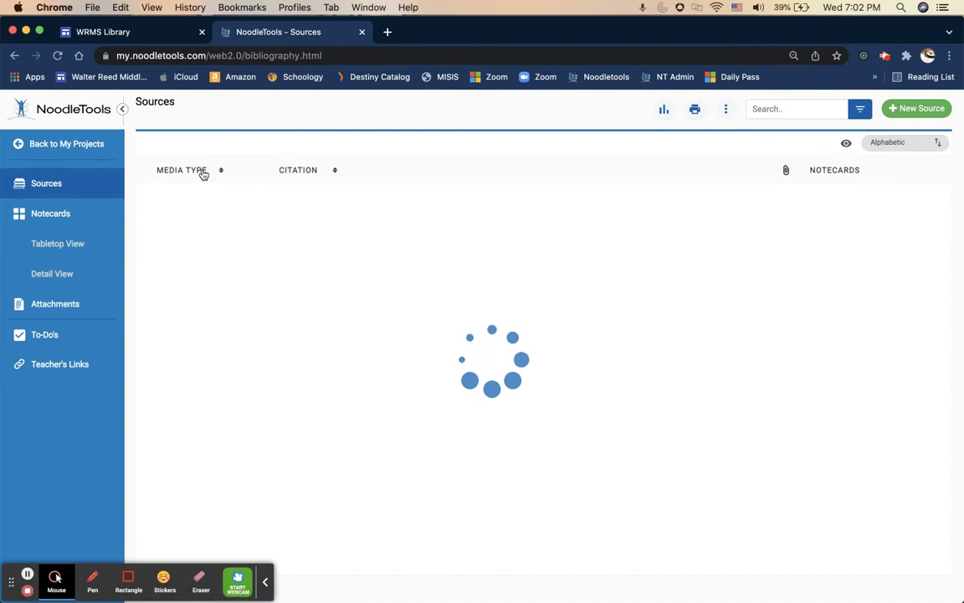
{"action": "scroll", "coordinate": [346, 347], "scroll_direction": "down", "scroll_amount": 5}
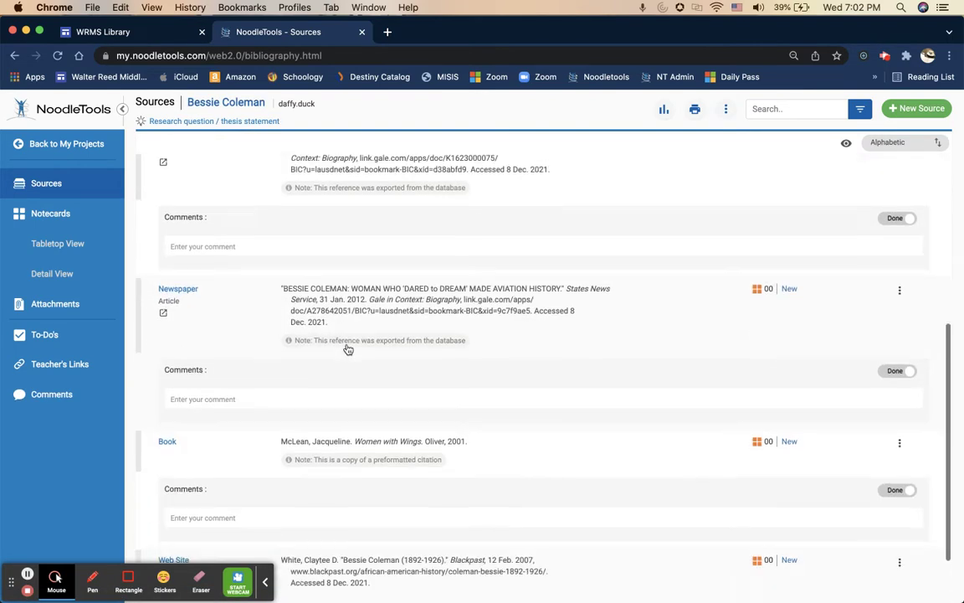
{"action": "scroll", "coordinate": [347, 348], "scroll_direction": "up", "scroll_amount": 6}
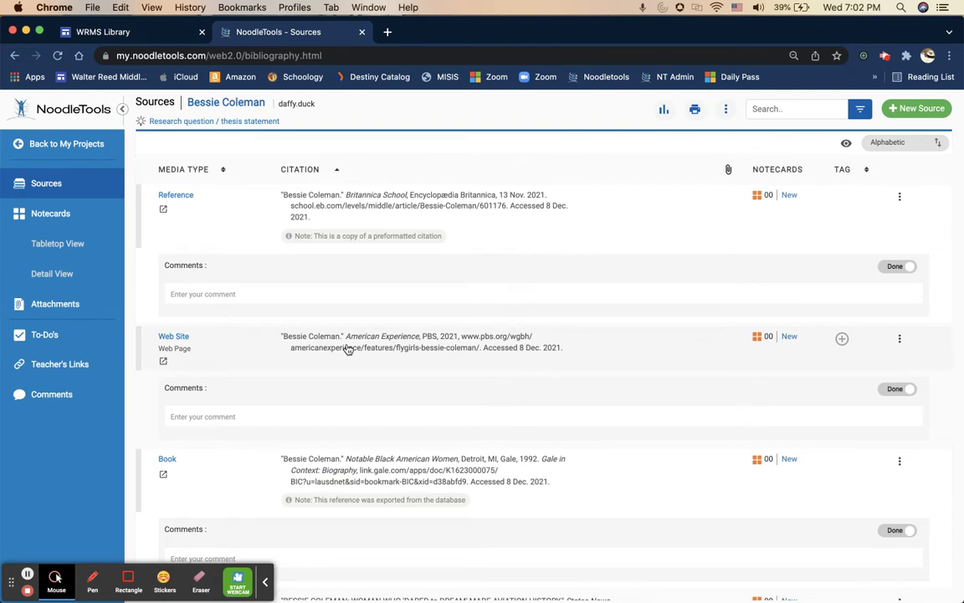
- View the Britannica reference article live, then return to the project's Sources list
{"action": "left_click", "coordinate": [163, 211]}
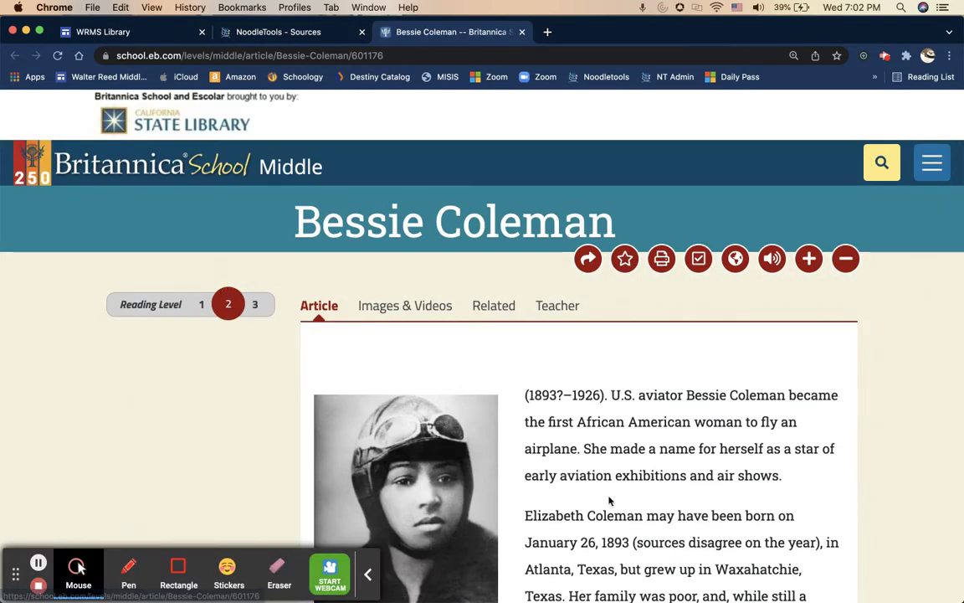
{"action": "scroll", "coordinate": [612, 502], "scroll_direction": "down", "scroll_amount": 6}
{"action": "scroll", "coordinate": [612, 502], "scroll_direction": "down", "scroll_amount": 2}
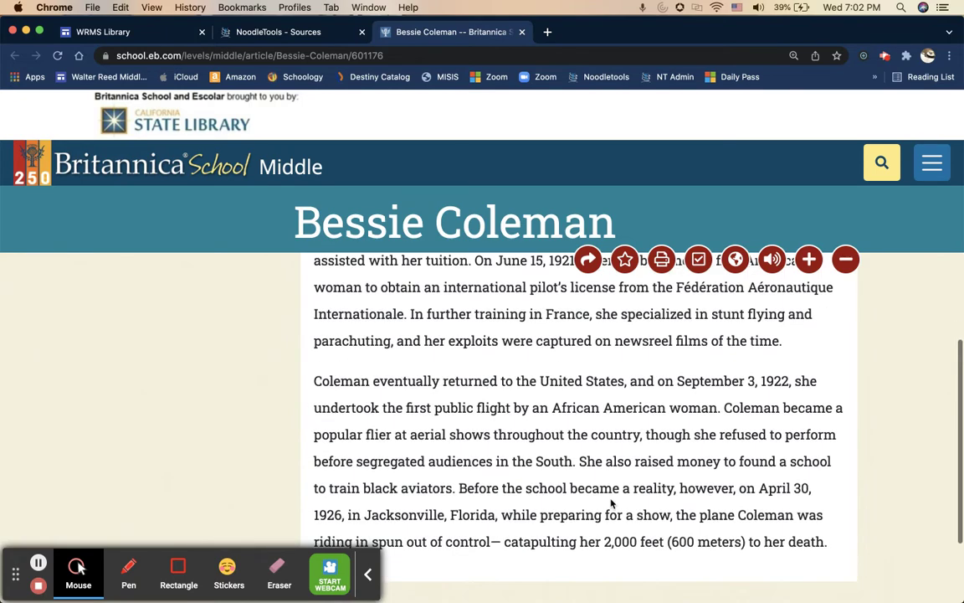
{"action": "scroll", "coordinate": [611, 503], "scroll_direction": "up", "scroll_amount": 10}
{"action": "left_click", "coordinate": [309, 32]}
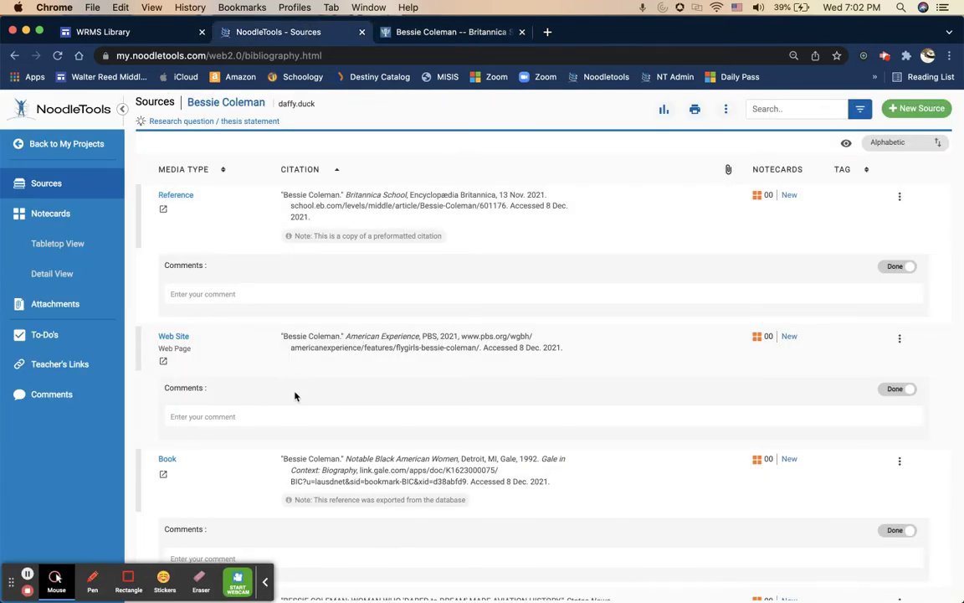
{"action": "scroll", "coordinate": [292, 398], "scroll_direction": "down", "scroll_amount": 2}
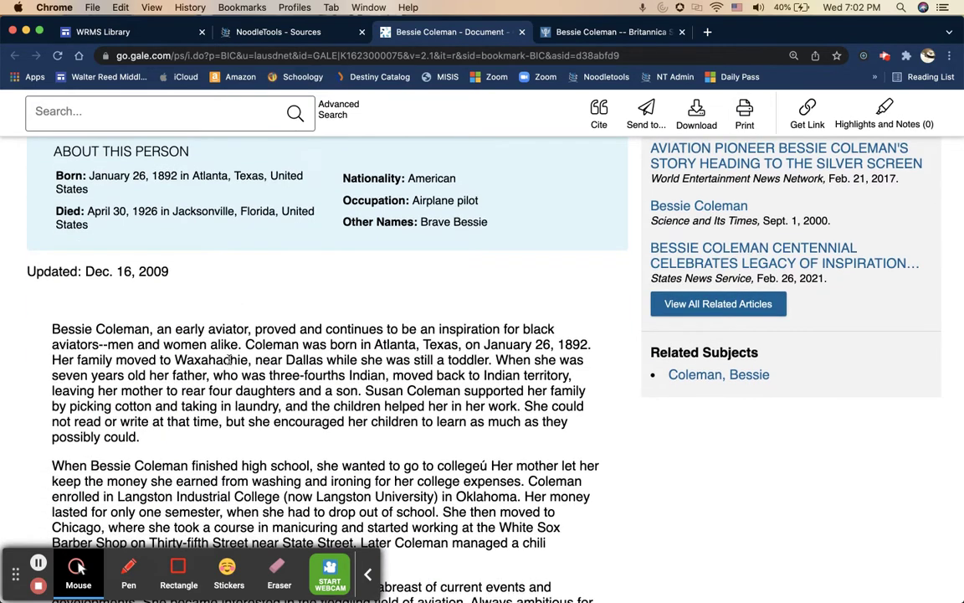
{"action": "left_click", "coordinate": [297, 33]}
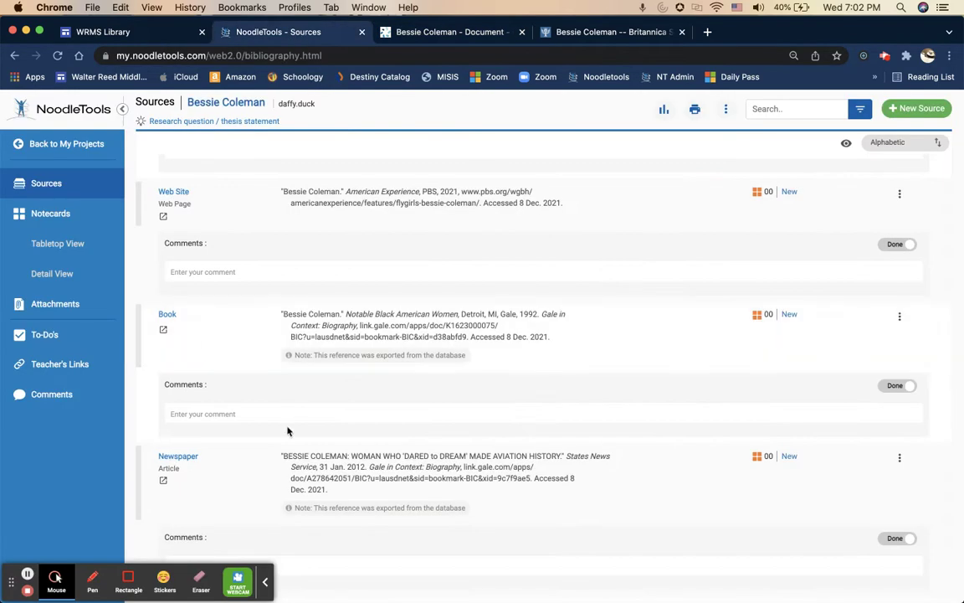
- Read down the BlackPast Bessie Coleman biography, then switch back to the Britannica article
{"action": "scroll", "coordinate": [288, 430], "scroll_direction": "down", "scroll_amount": 5}
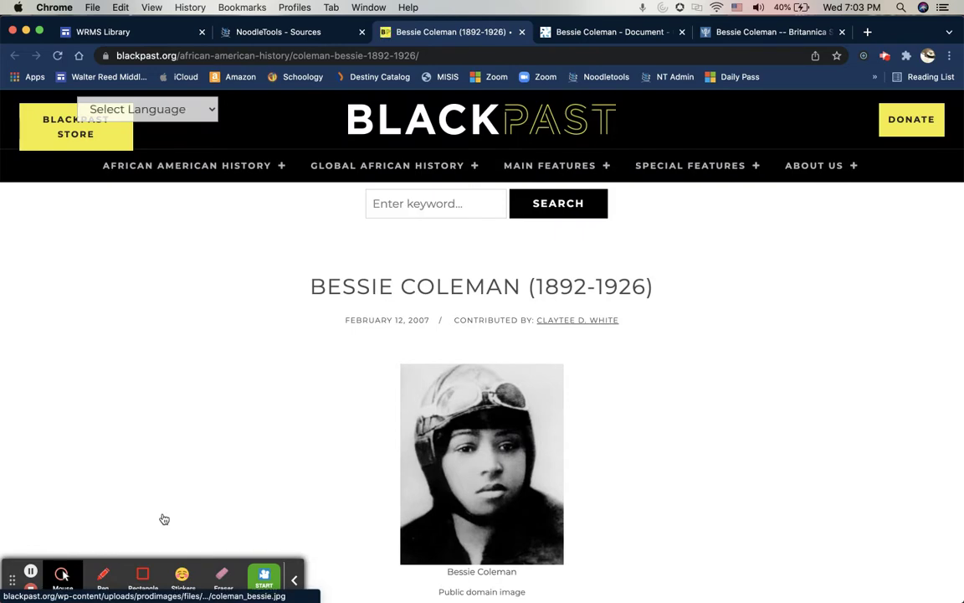
{"action": "scroll", "coordinate": [681, 505], "scroll_direction": "down", "scroll_amount": 3}
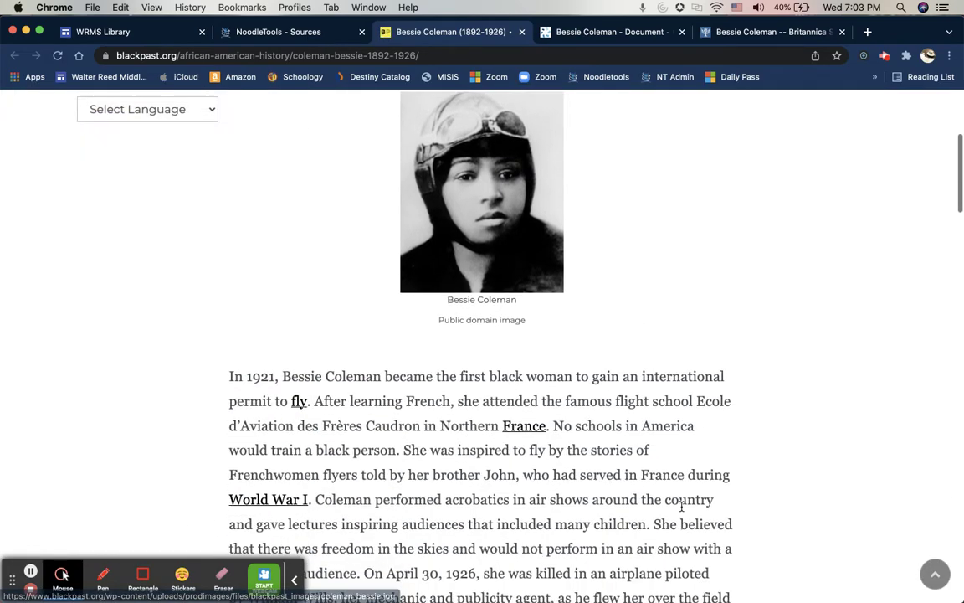
{"action": "scroll", "coordinate": [681, 505], "scroll_direction": "down", "scroll_amount": 1}
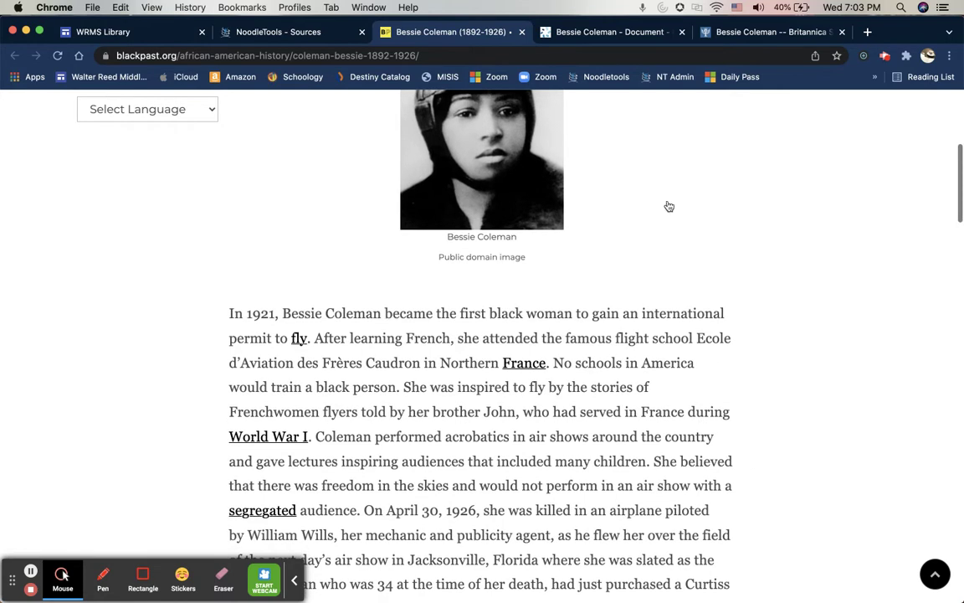
{"action": "left_click", "coordinate": [724, 34]}
- Scroll through the Britannica School Bessie Coleman article at its default level
{"action": "scroll", "coordinate": [556, 448], "scroll_direction": "down", "scroll_amount": 10}
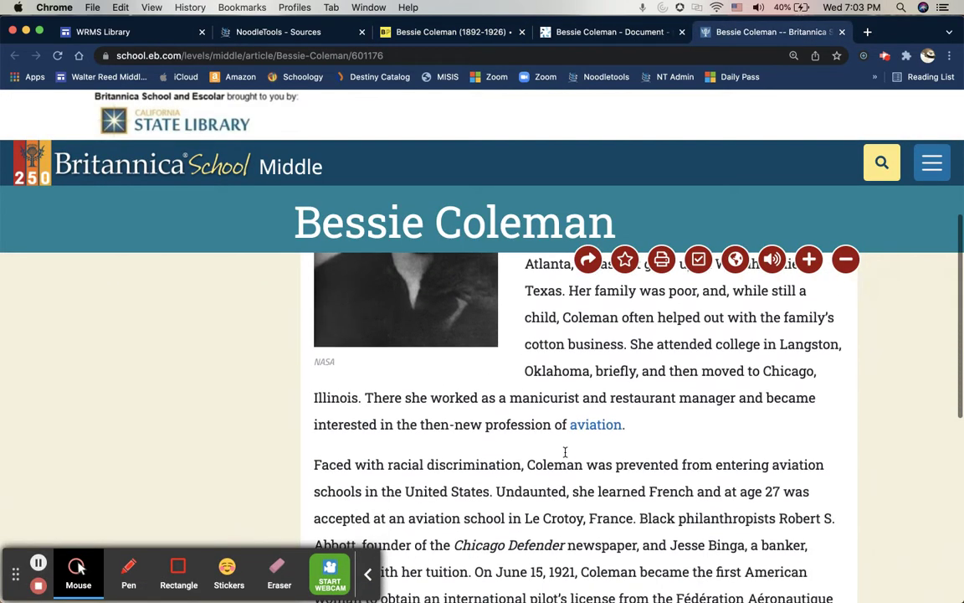
{"action": "scroll", "coordinate": [565, 453], "scroll_direction": "down", "scroll_amount": 6}
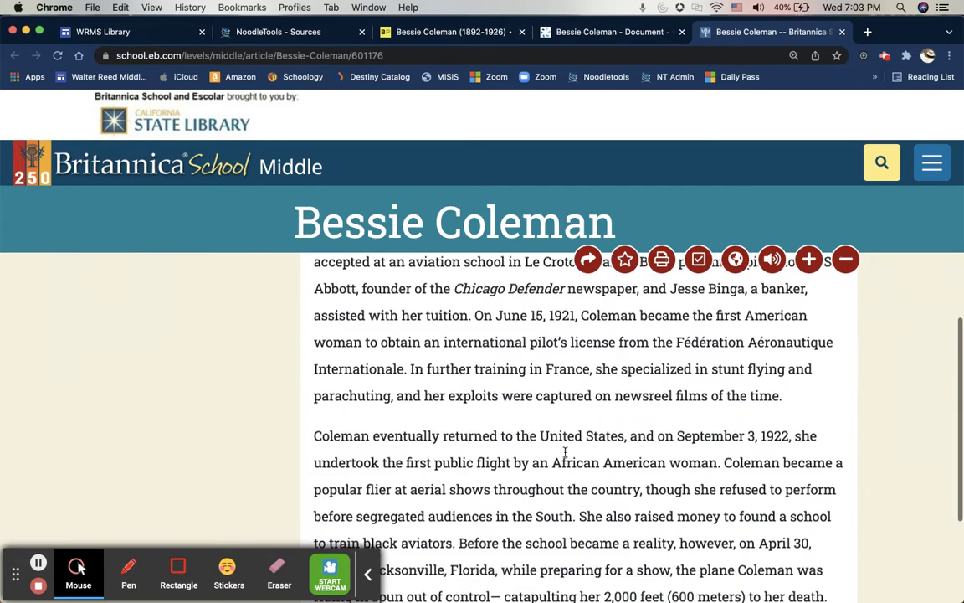
{"action": "scroll", "coordinate": [565, 452], "scroll_direction": "down", "scroll_amount": 3}
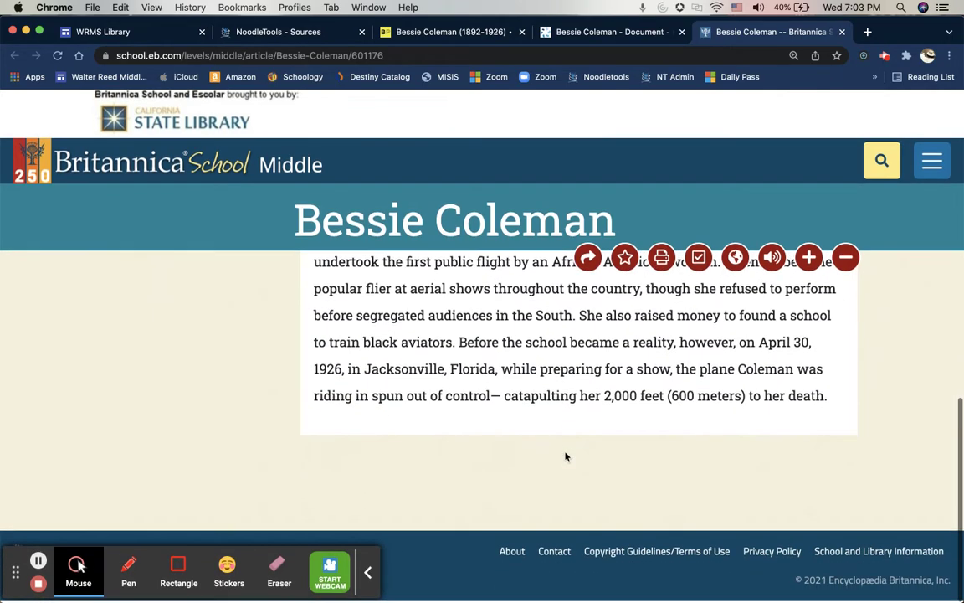
{"action": "scroll", "coordinate": [565, 456], "scroll_direction": "up", "scroll_amount": 18}
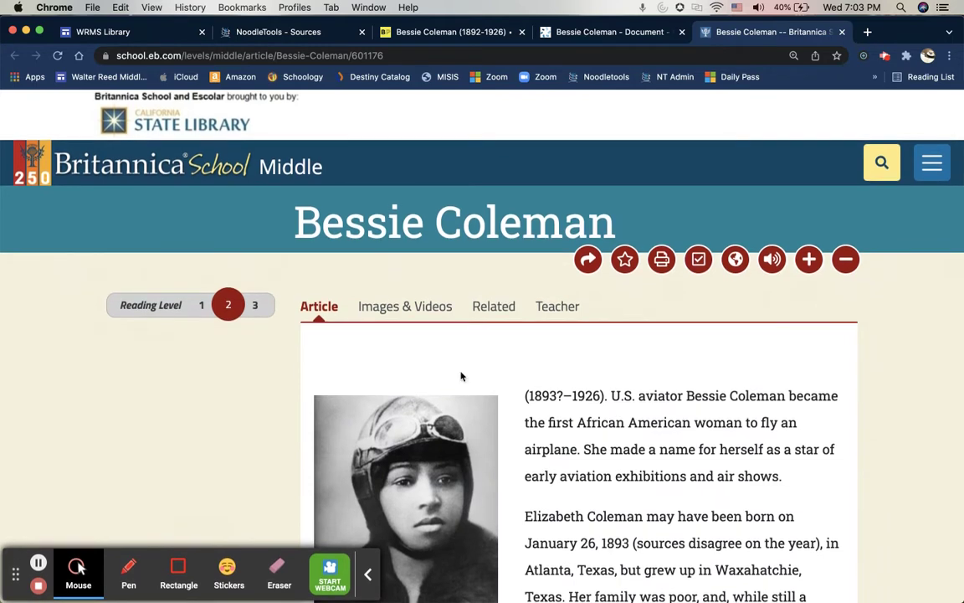
- Switch the article to Reading Level 3 and read through it again
{"action": "left_click", "coordinate": [255, 307]}
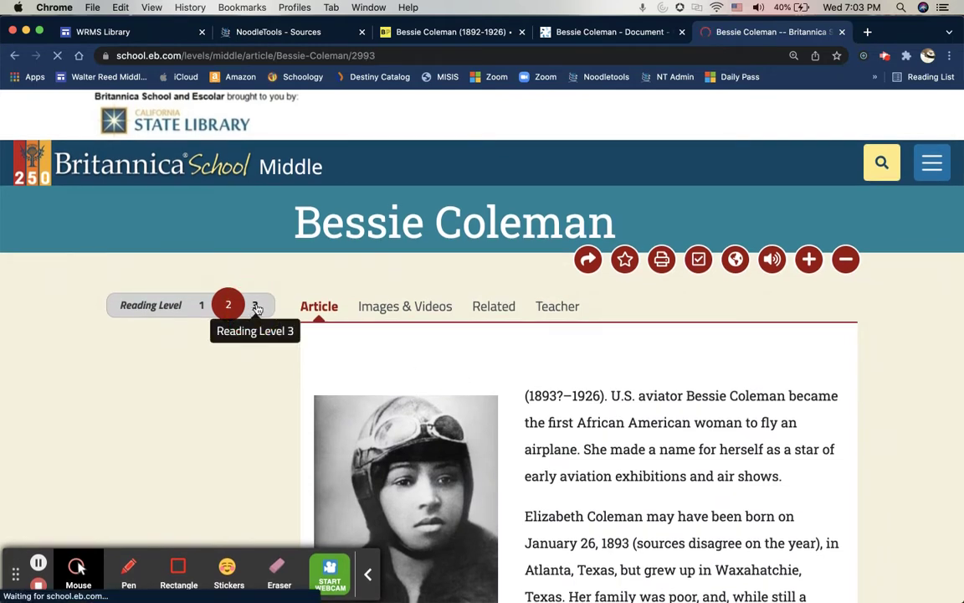
{"action": "scroll", "coordinate": [636, 477], "scroll_direction": "down", "scroll_amount": 12}
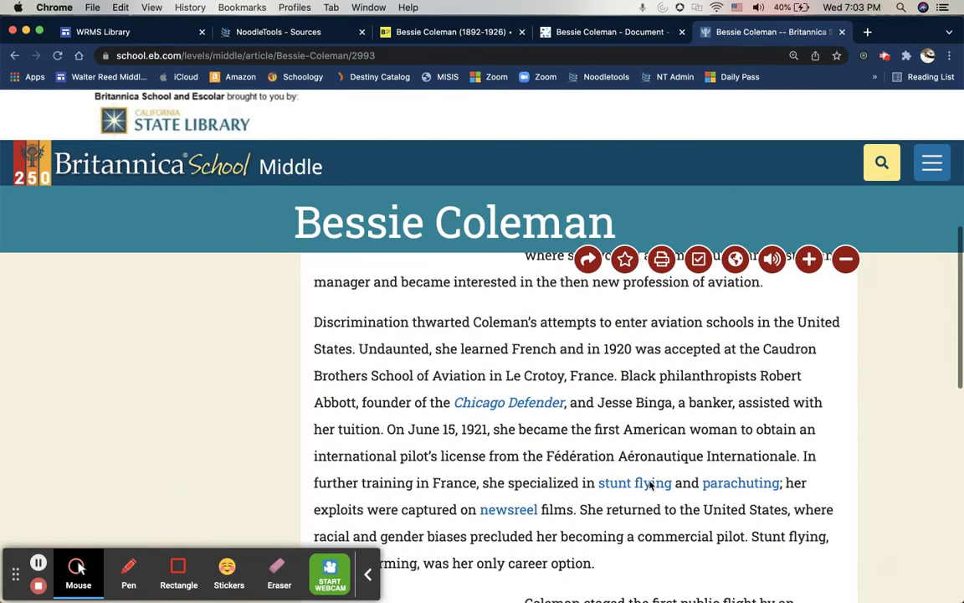
{"action": "scroll", "coordinate": [650, 482], "scroll_direction": "down", "scroll_amount": 8}
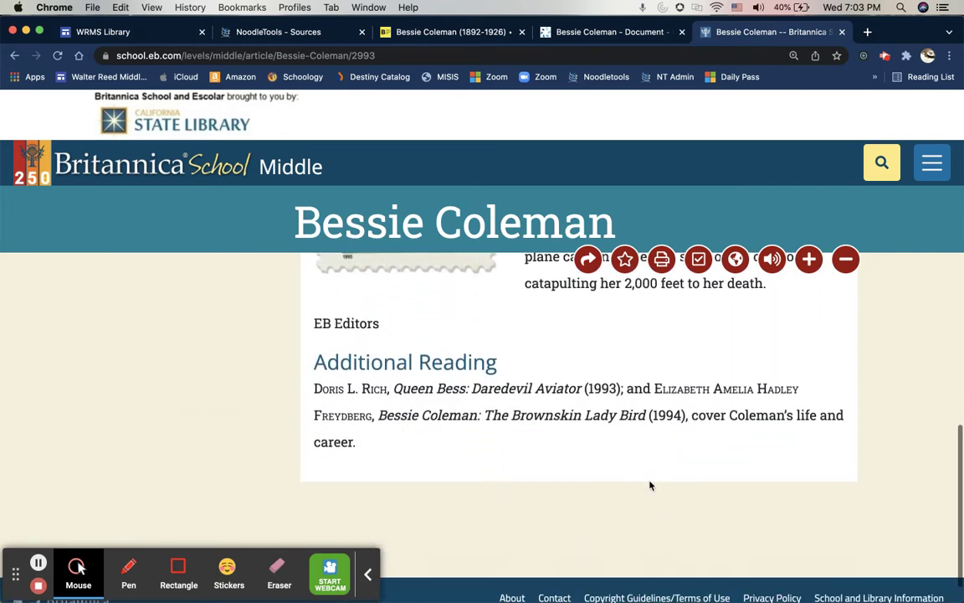
{"action": "scroll", "coordinate": [651, 484], "scroll_direction": "up", "scroll_amount": 10}
{"action": "scroll", "coordinate": [652, 486], "scroll_direction": "up", "scroll_amount": 8}
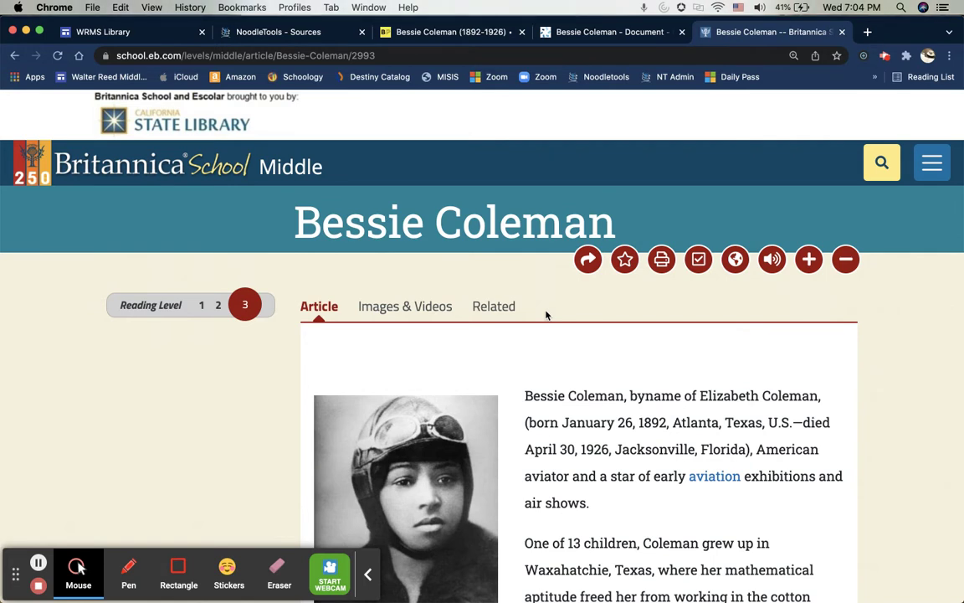
{"action": "scroll", "coordinate": [546, 315], "scroll_direction": "down", "scroll_amount": 1}
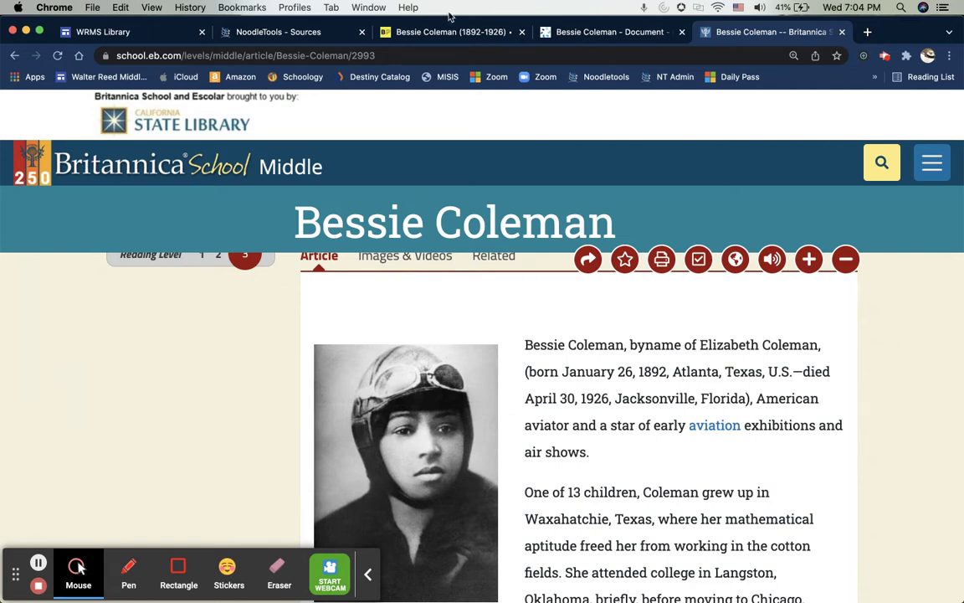
- Back in NoodleTools, open the project's Notecards tabletop with the Outline panel shown
{"action": "left_click", "coordinate": [284, 31]}
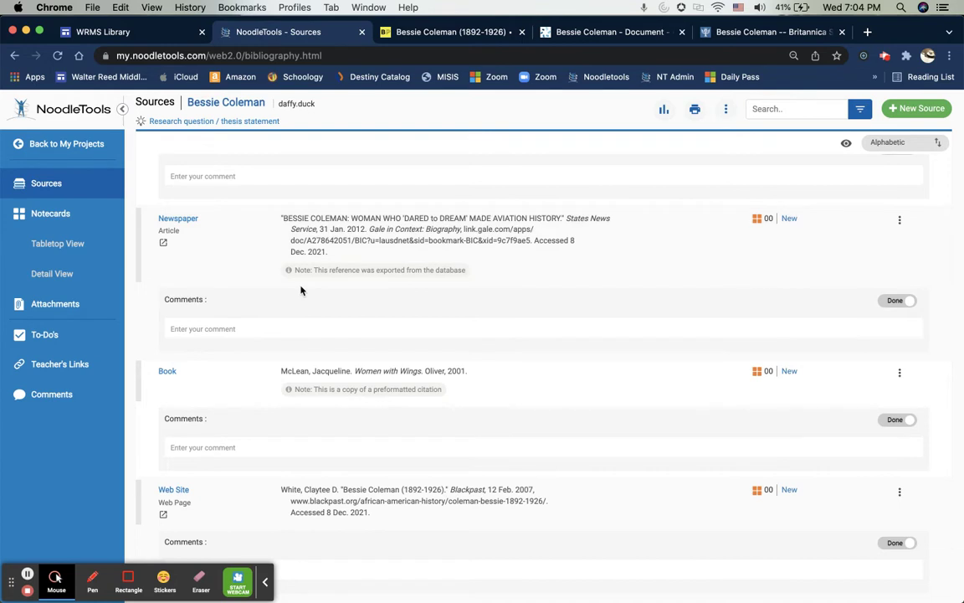
{"action": "left_click", "coordinate": [66, 216]}
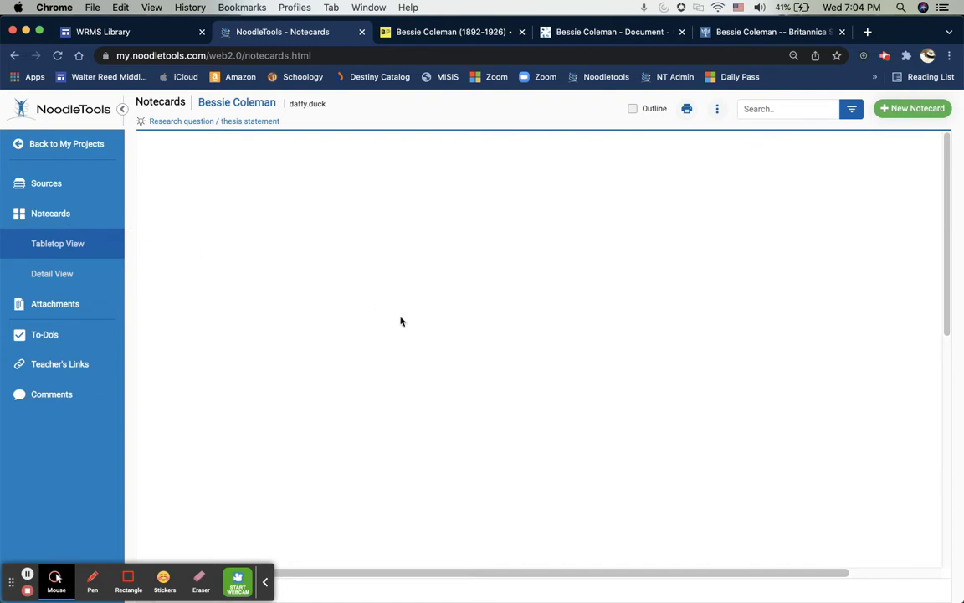
{"action": "left_click", "coordinate": [633, 109]}
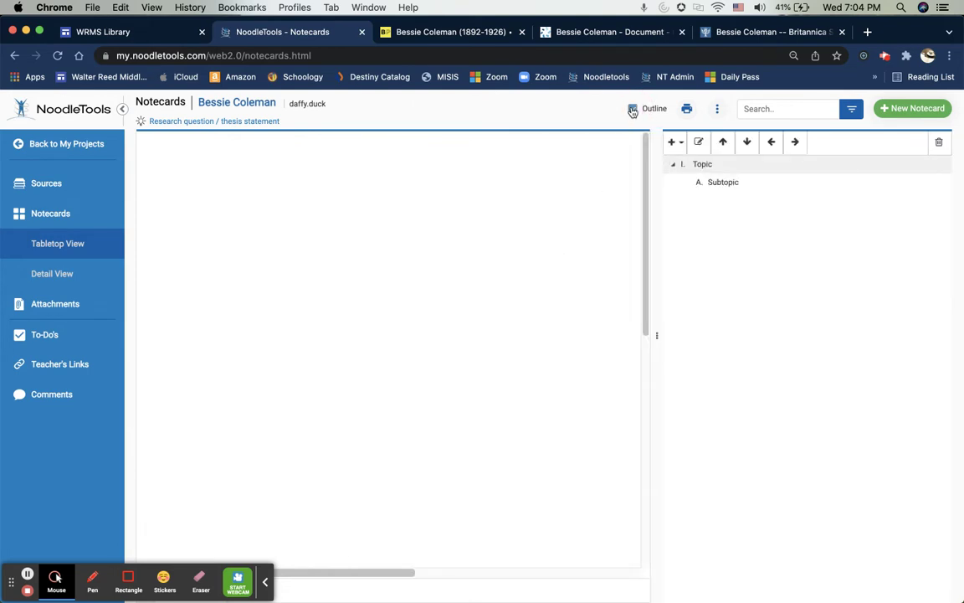
- Rename the outline's first Topic to 'Early Life'
{"action": "left_click", "coordinate": [633, 110]}
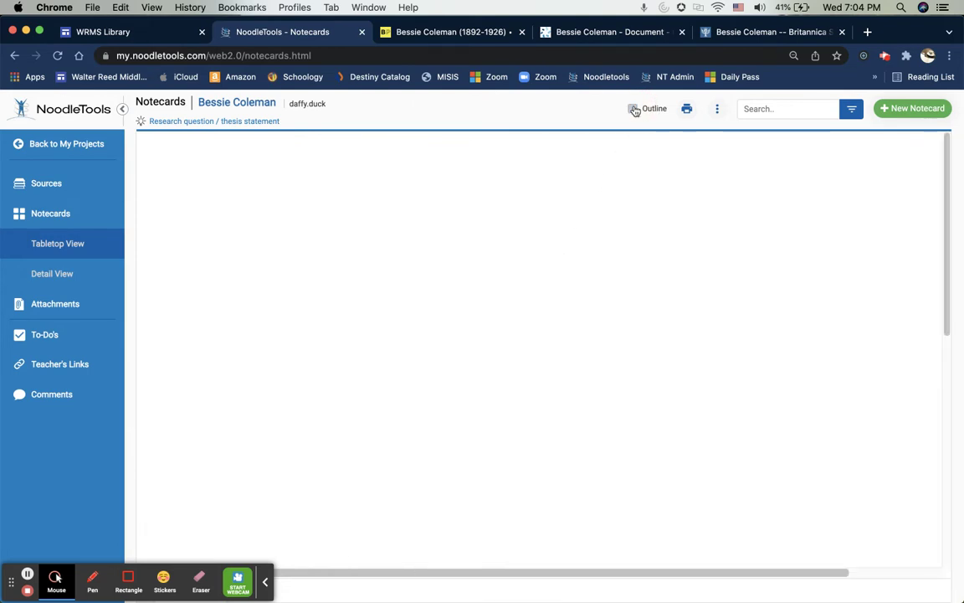
{"action": "left_click", "coordinate": [632, 109]}
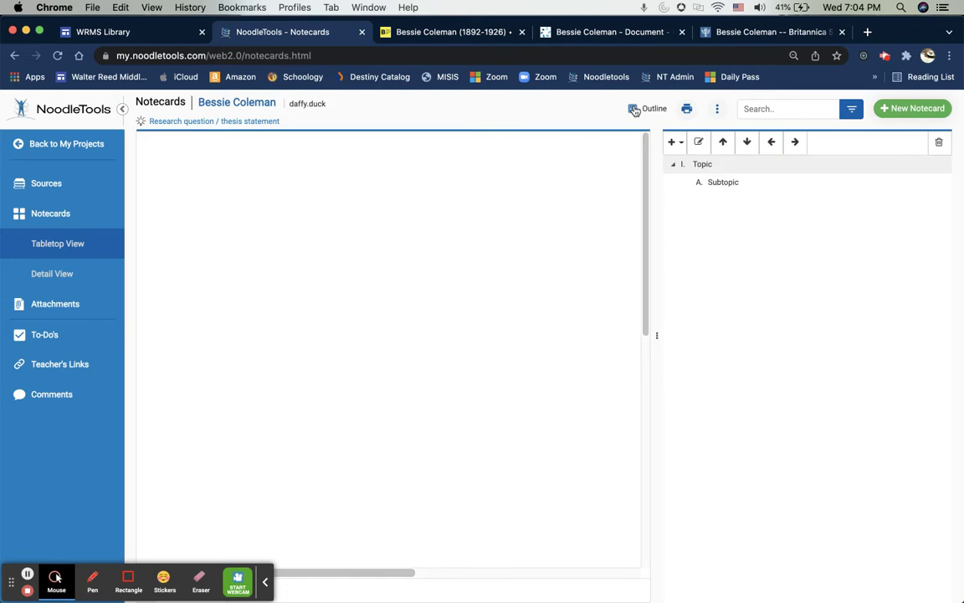
{"action": "left_click", "coordinate": [710, 165]}
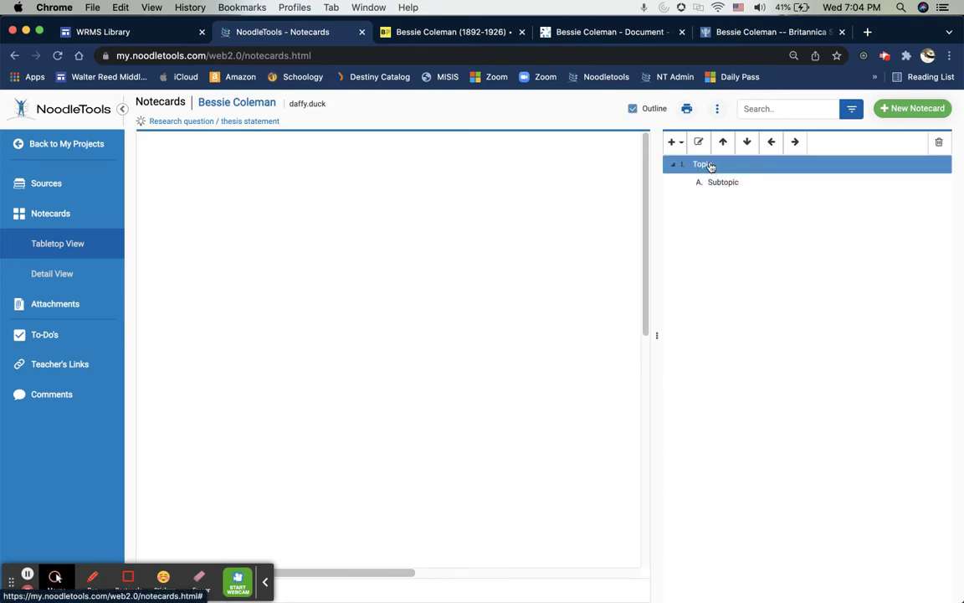
{"action": "left_click", "coordinate": [706, 164]}
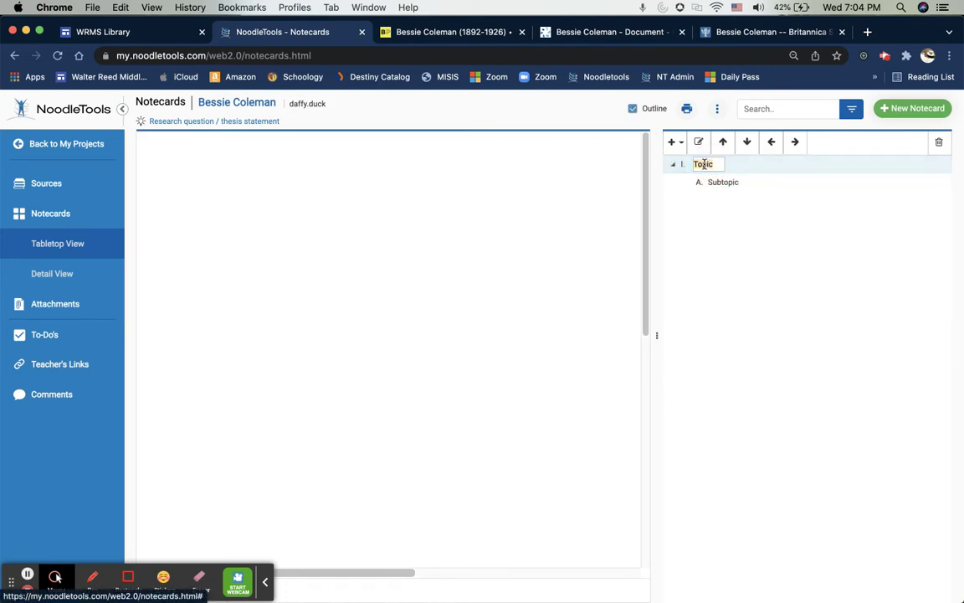
{"action": "type", "text": "Early Life"}
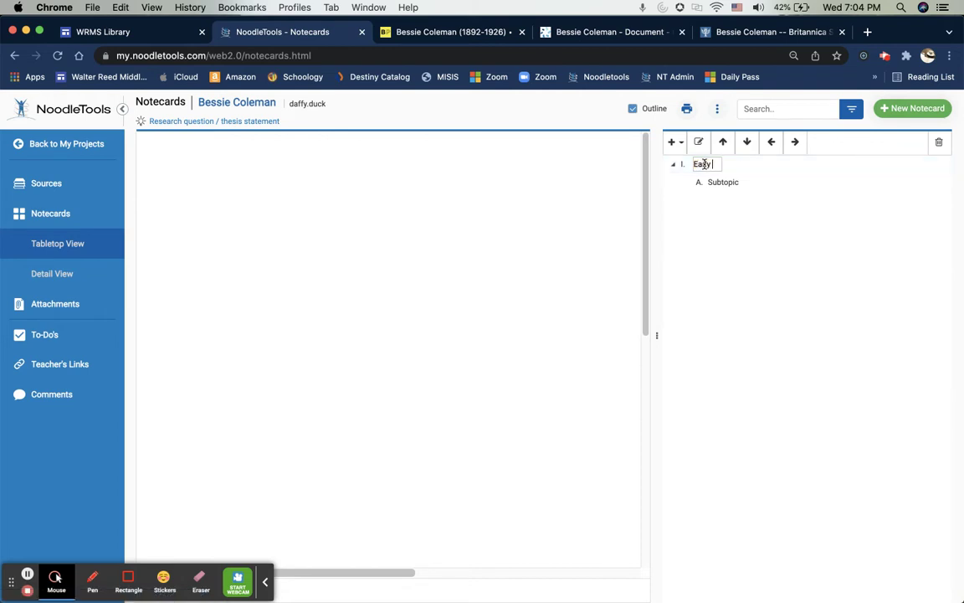
- Promote the Subtopic to a top-level topic titled 'Pursuit of Pilot's License'
{"action": "left_click", "coordinate": [724, 192]}
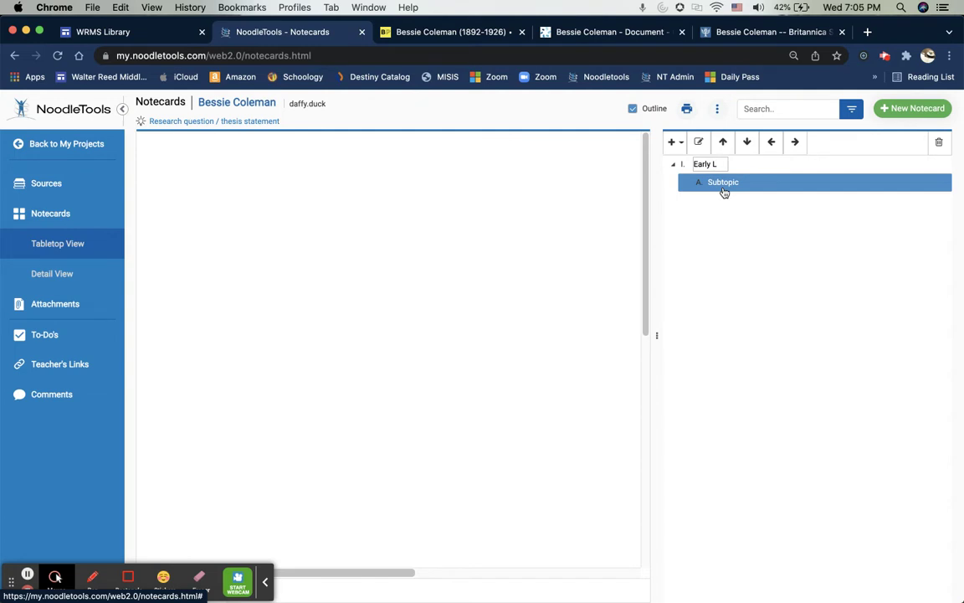
{"action": "left_click", "coordinate": [757, 252]}
{"action": "left_click", "coordinate": [727, 192]}
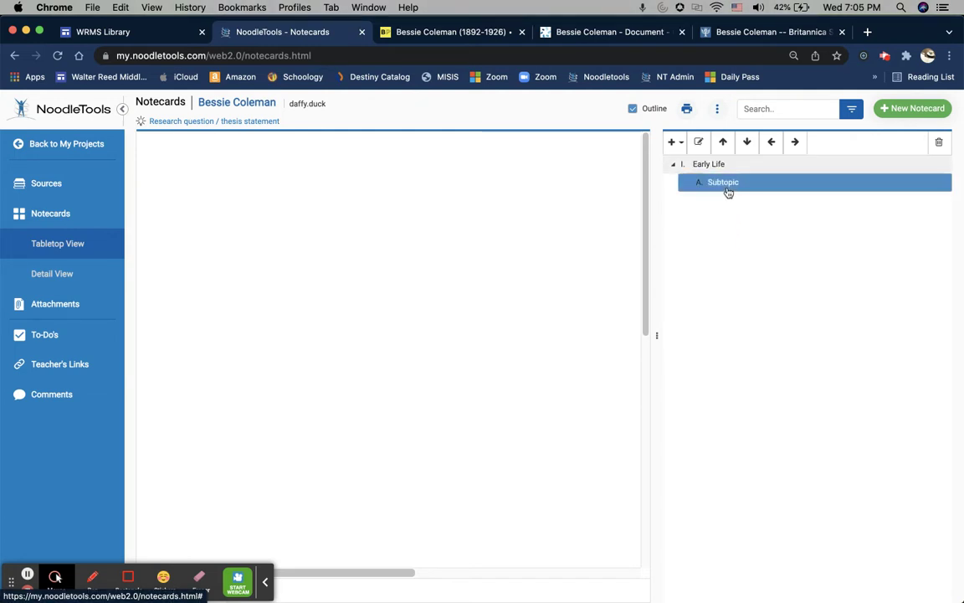
{"action": "left_click", "coordinate": [770, 143]}
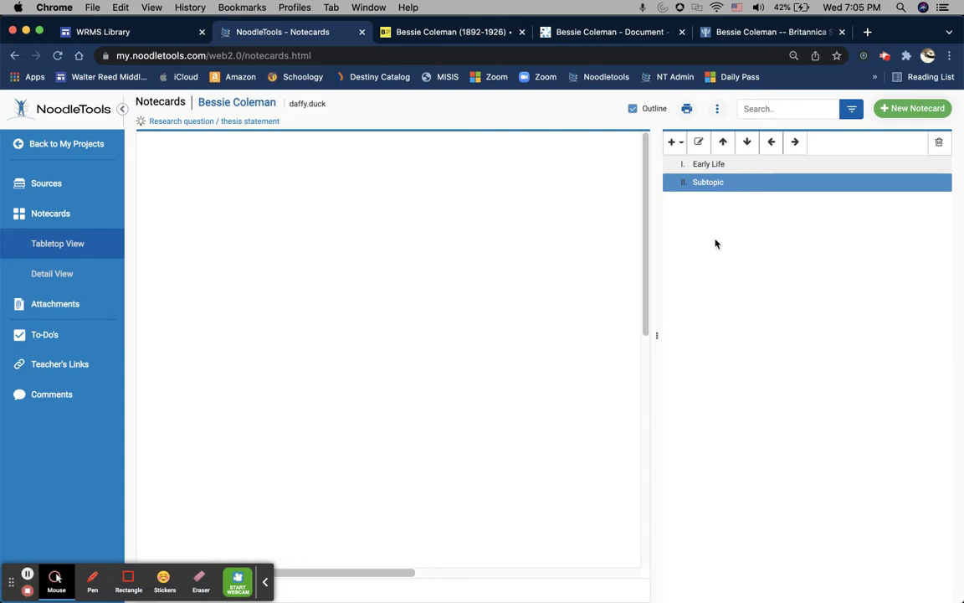
{"action": "left_click", "coordinate": [719, 183]}
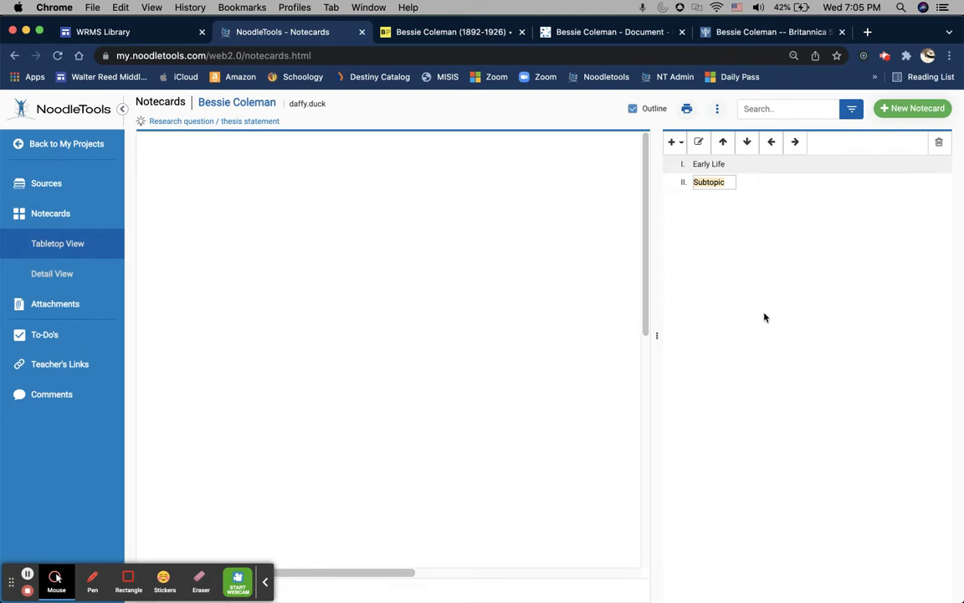
{"action": "type", "text": "Pursuit of Pilot's Lis"}
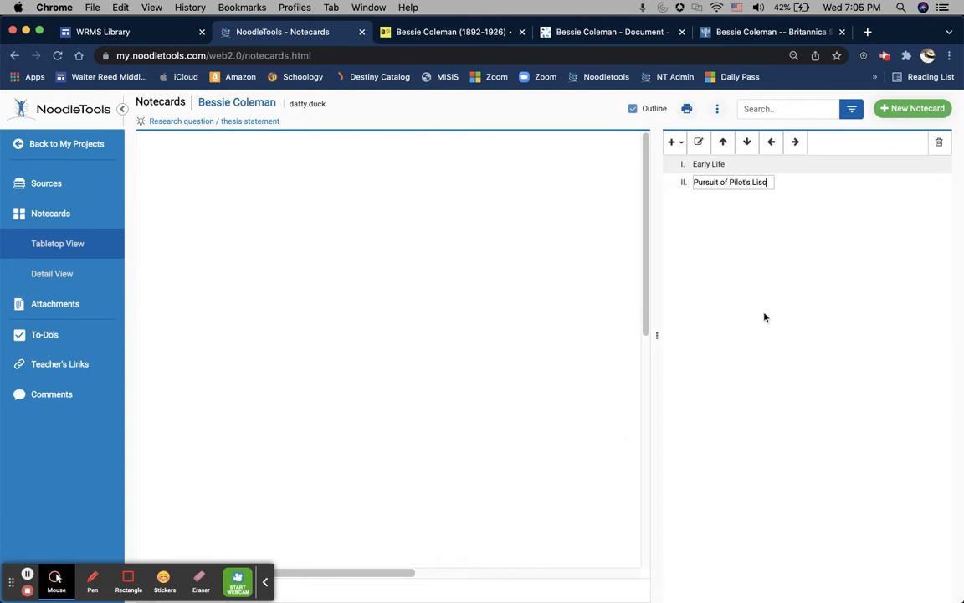
{"action": "key", "text": "BackSpace"}
{"action": "key", "text": "BackSpace"}
{"action": "type", "text": "cense"}
{"action": "key", "text": "Return"}
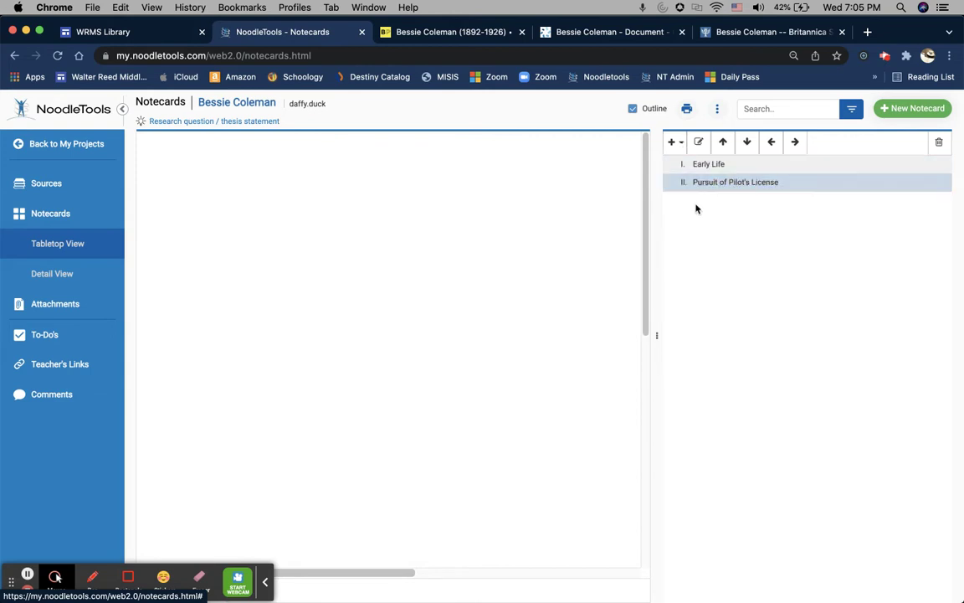
- Add top-level topics 'Life as a Pilot' and 'Tragic Death'
{"action": "left_click", "coordinate": [675, 143]}
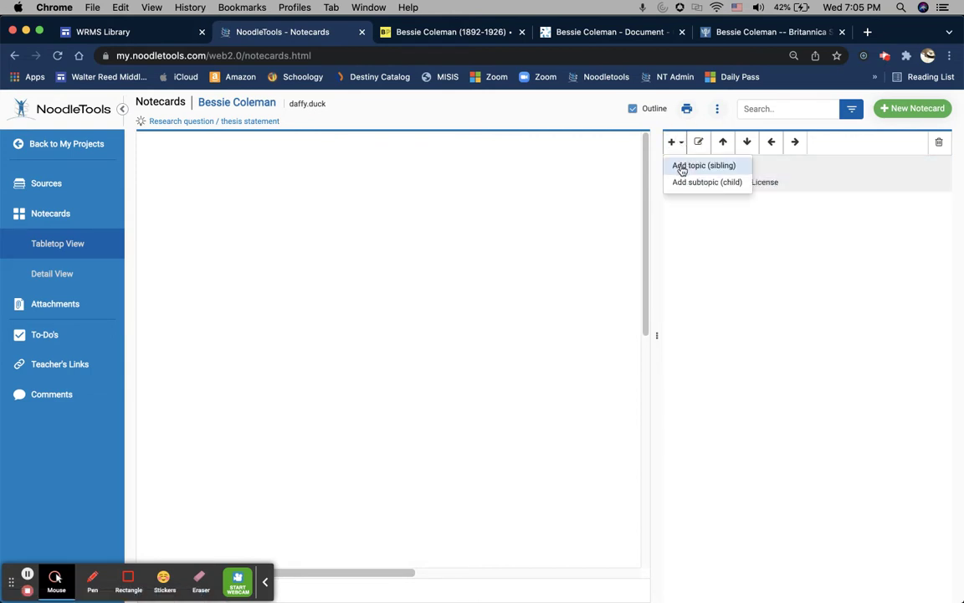
{"action": "left_click", "coordinate": [683, 166]}
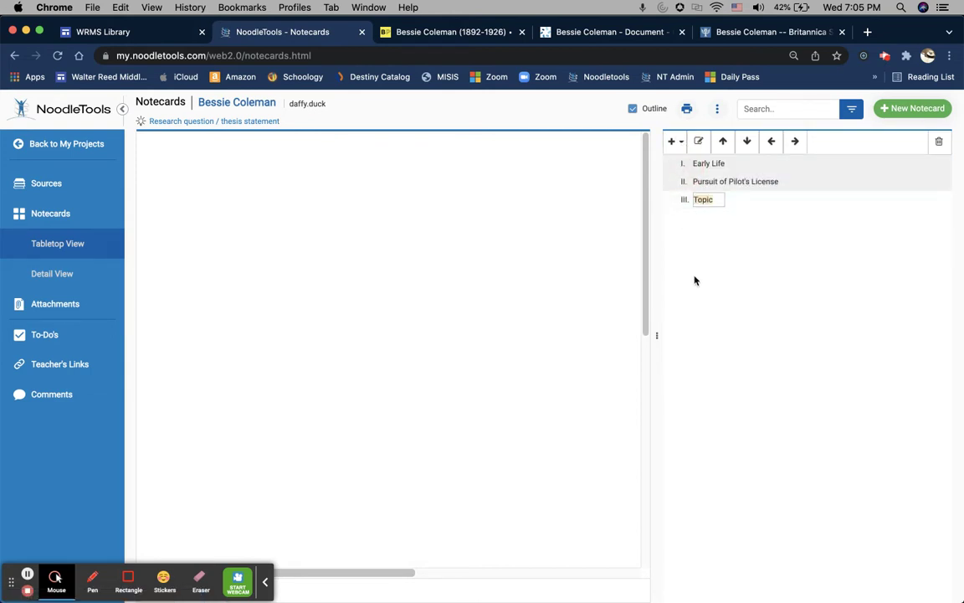
{"action": "type", "text": "Life as a Pilot"}
{"action": "key", "text": "Return"}
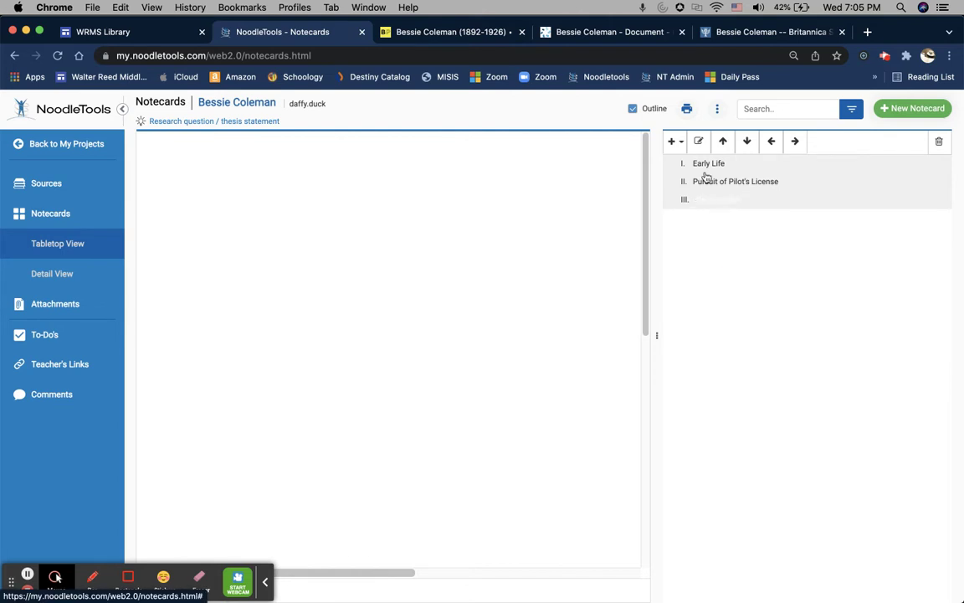
{"action": "left_click", "coordinate": [673, 141]}
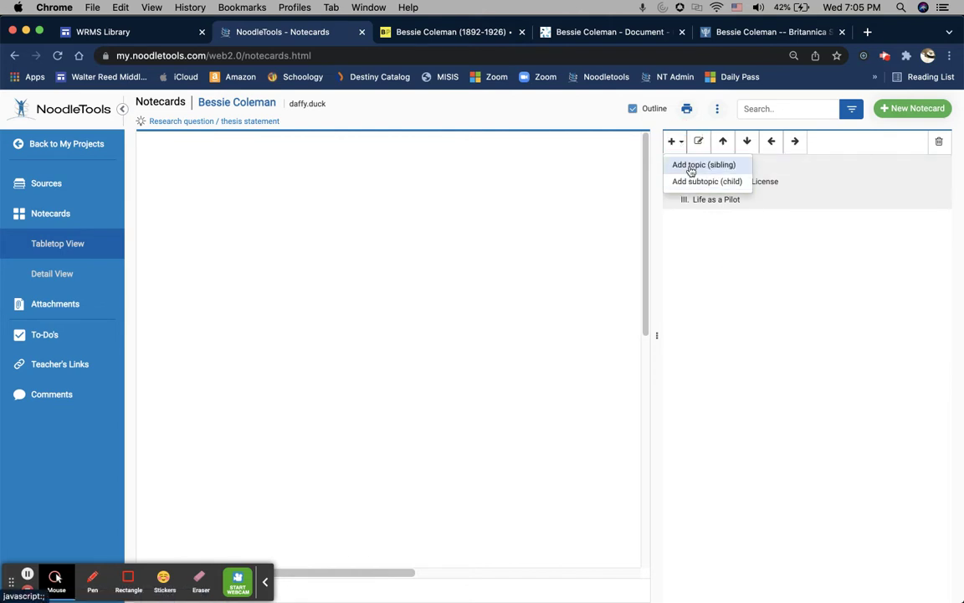
{"action": "left_click", "coordinate": [690, 164]}
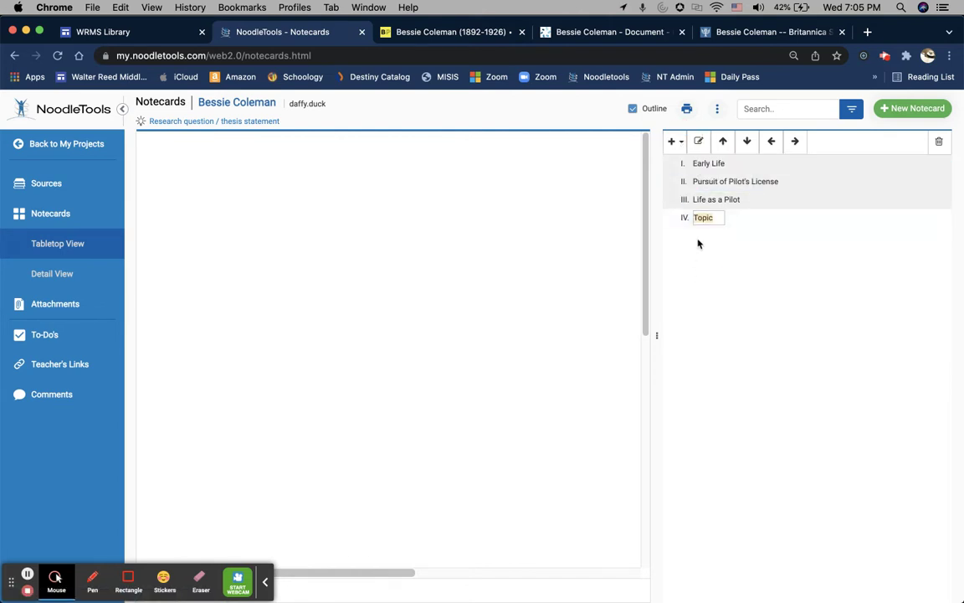
{"action": "type", "text": "Tragic Death"}
{"action": "key", "text": "Return"}
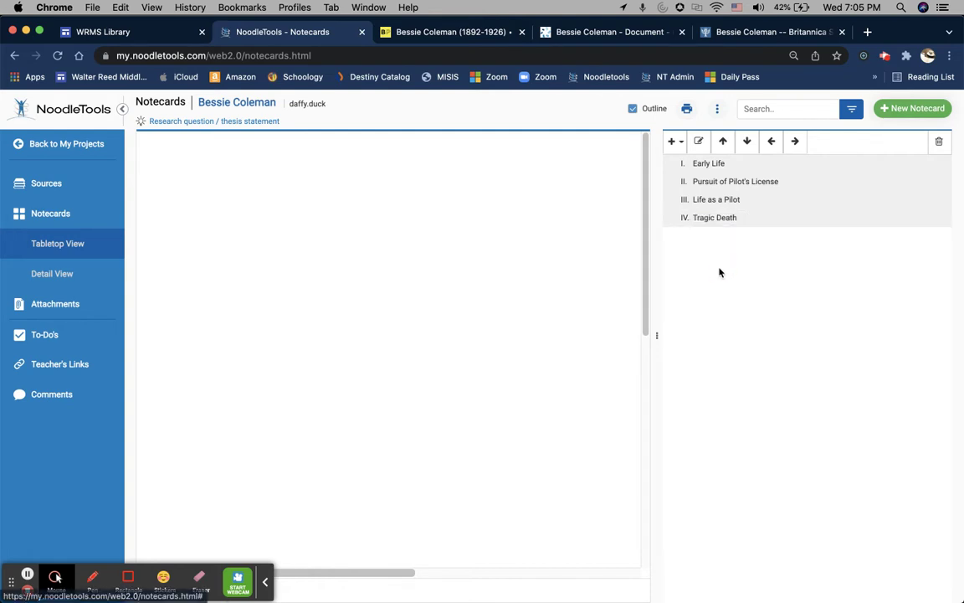
- Add a fifth top-level topic 'Influence on the World'
{"action": "left_click", "coordinate": [685, 160]}
{"action": "left_click", "coordinate": [678, 142]}
{"action": "left_click", "coordinate": [684, 164]}
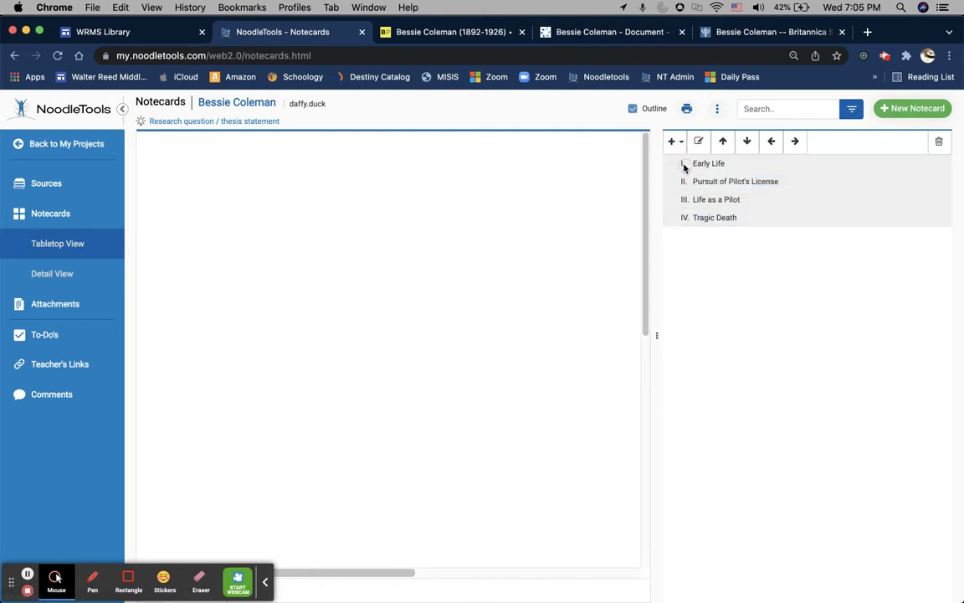
{"action": "type", "text": "Influence on the"}
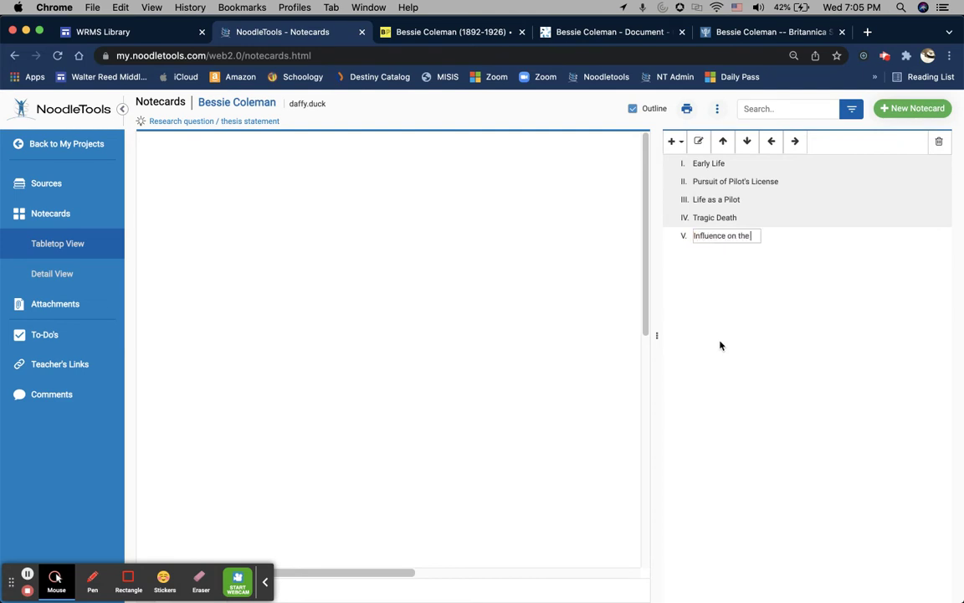
{"action": "type", "text": " World"}
{"action": "key", "text": "Return"}
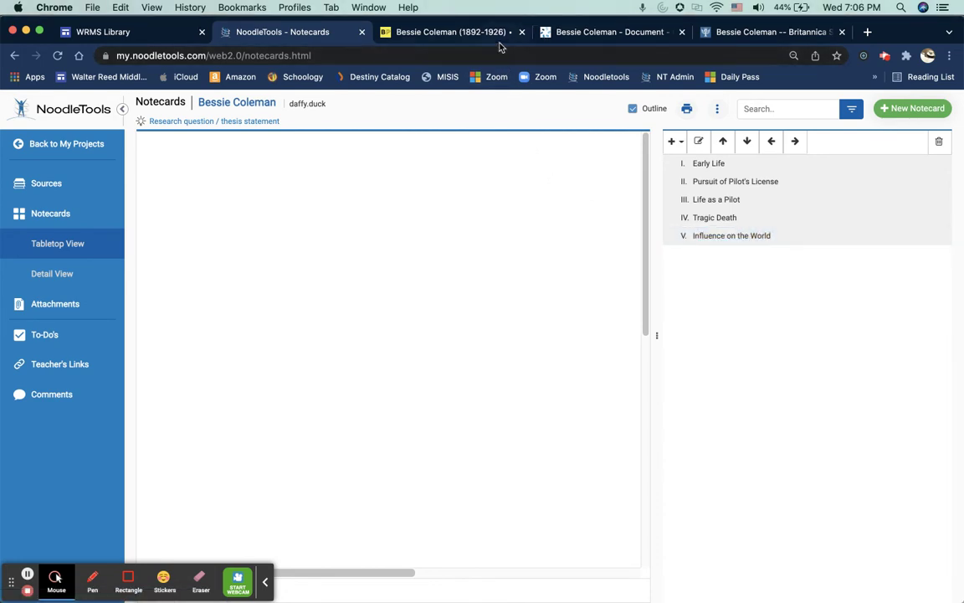
- Select the Gale article's first paragraph on Coleman's birth and family, then return to NoodleTools
{"action": "left_click", "coordinate": [588, 34]}
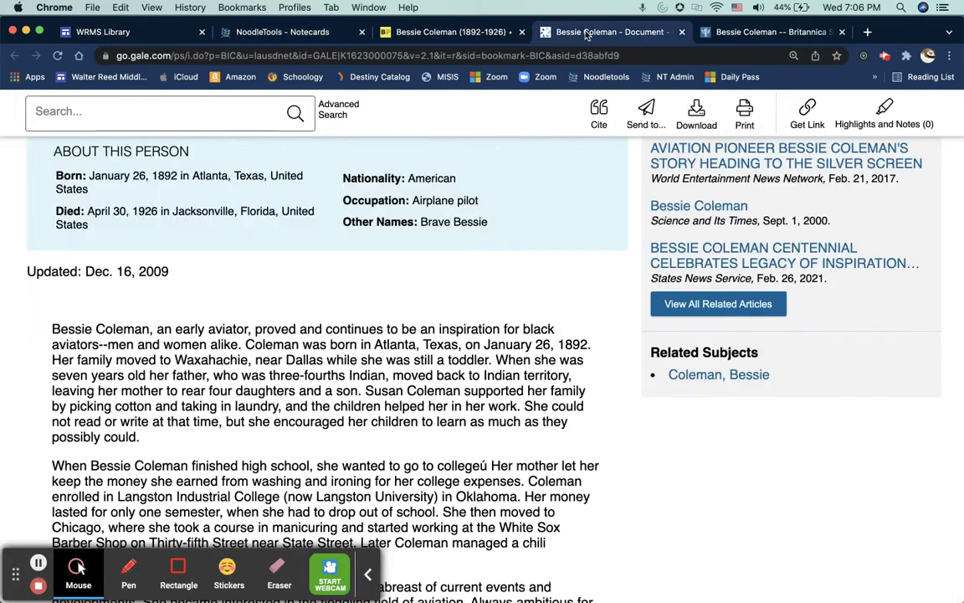
{"action": "scroll", "coordinate": [498, 360], "scroll_direction": "down", "scroll_amount": 3}
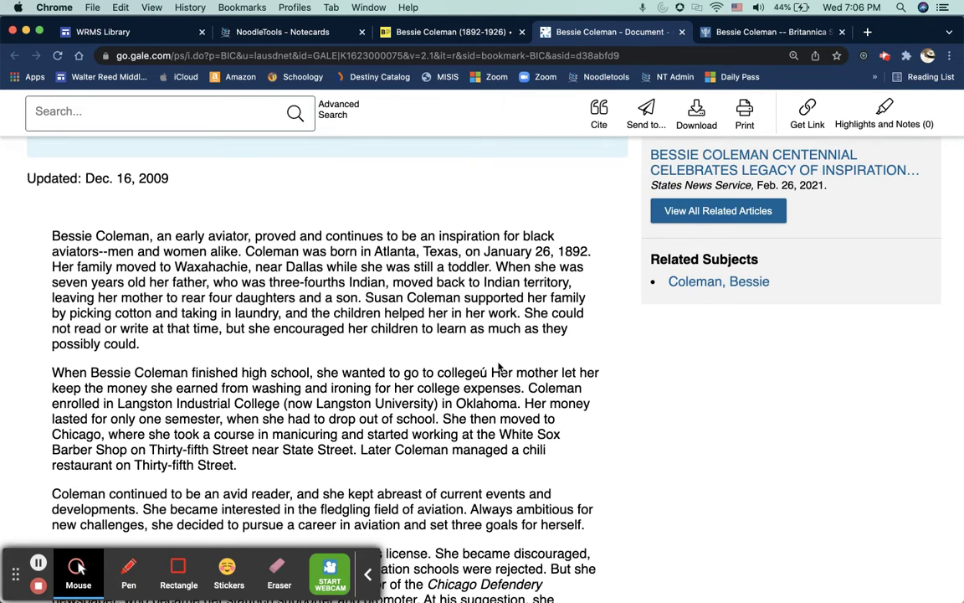
{"action": "scroll", "coordinate": [498, 368], "scroll_direction": "down", "scroll_amount": 1}
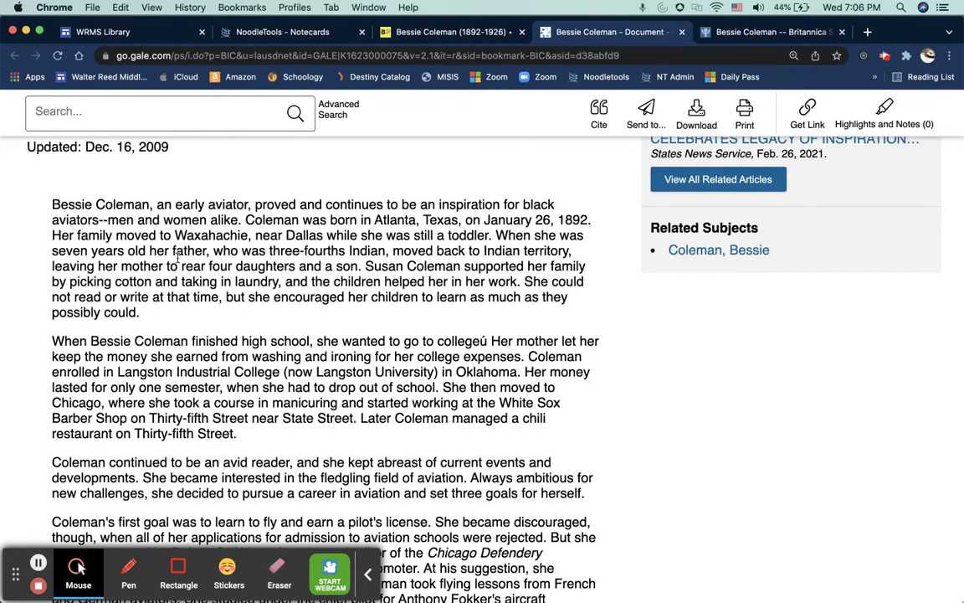
{"action": "left_click_drag", "start_coordinate": [53, 205], "coordinate": [147, 315]}
{"action": "key", "text": "super+c"}
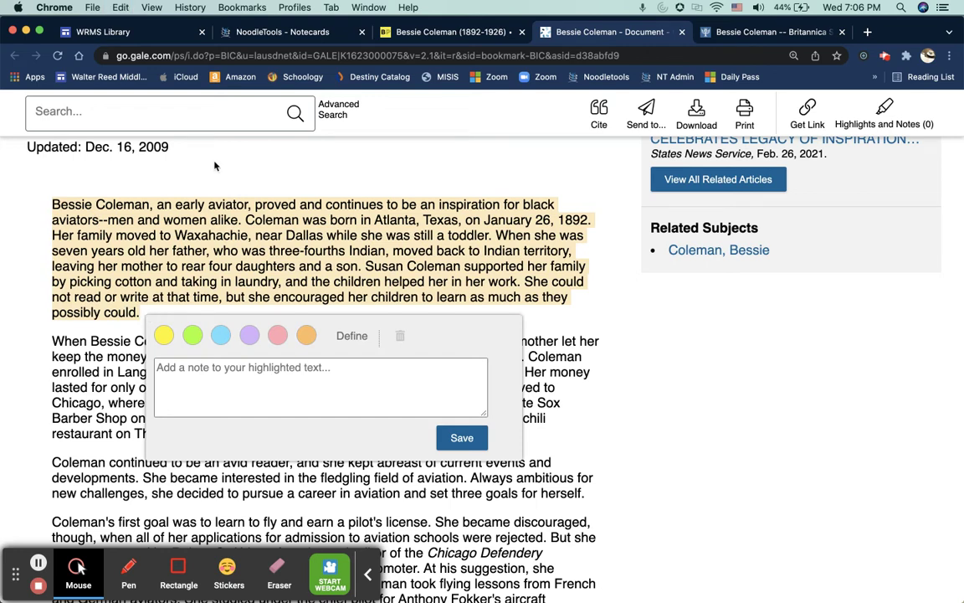
{"action": "left_click", "coordinate": [282, 32]}
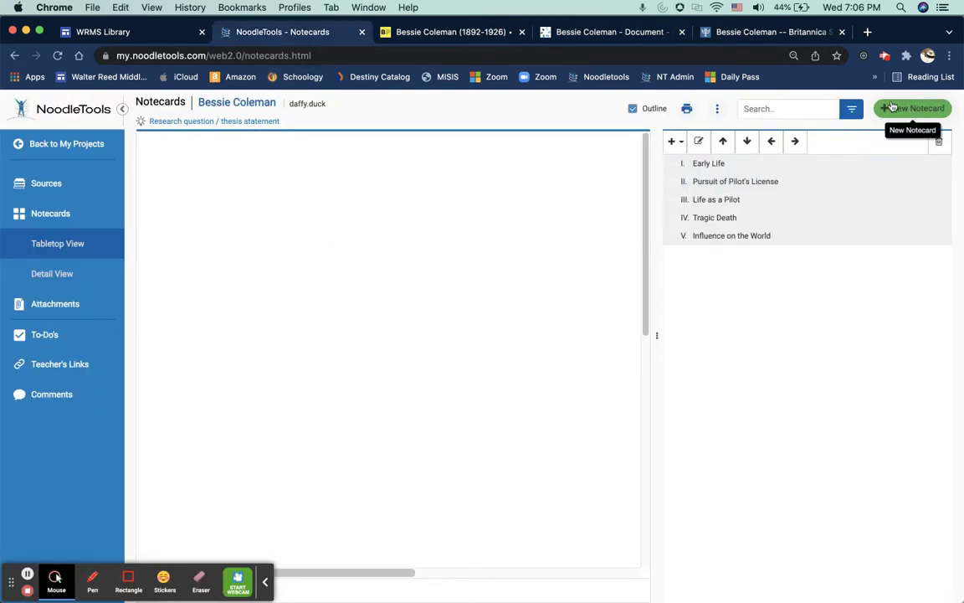
- Create a new notecard and paste the Gale birth-and-family paragraph as its direct quotation
{"action": "left_click", "coordinate": [916, 108]}
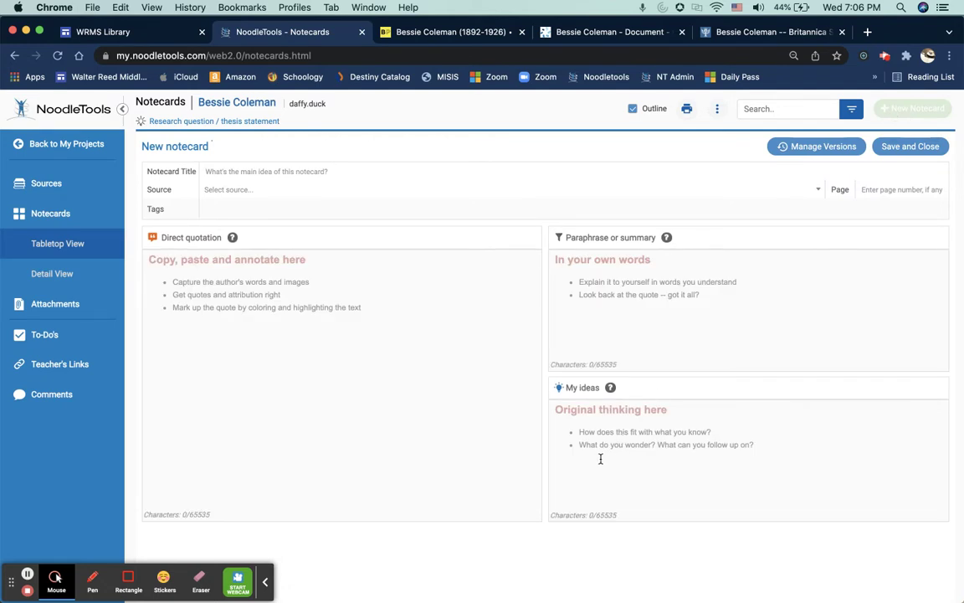
{"action": "left_click", "coordinate": [344, 333]}
{"action": "key", "text": "super+v"}
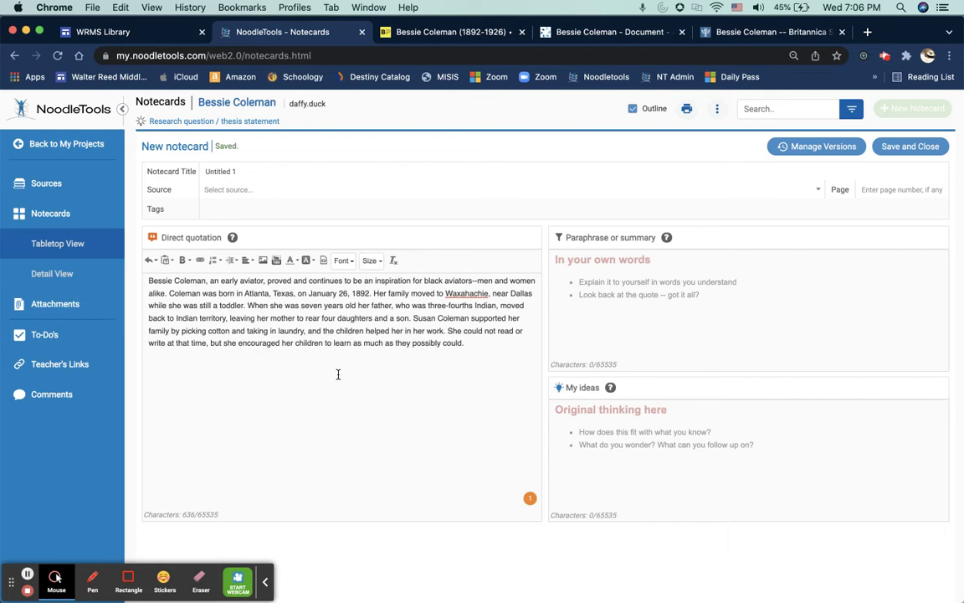
{"action": "left_click", "coordinate": [609, 293]}
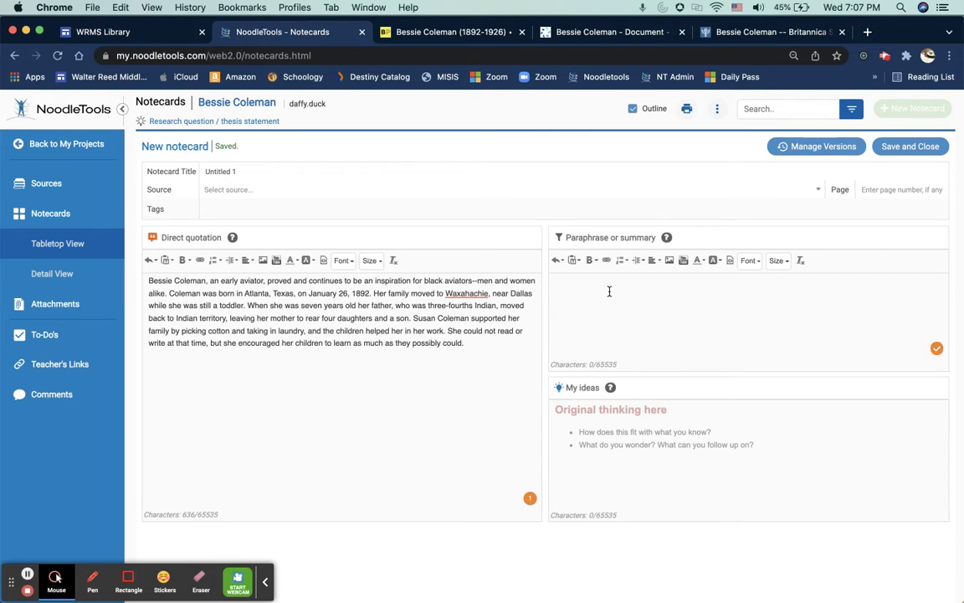
- Write the paraphrase 'Bessie Coleman was born in Atlanta, Texas on January 26, 1892.'
{"action": "type", "text": "Coleman "}
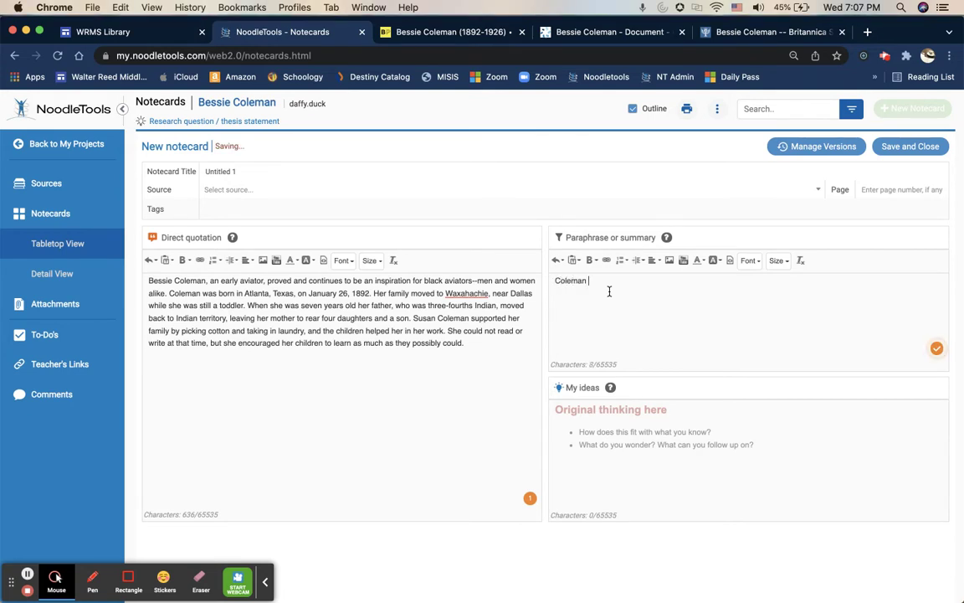
{"action": "type", "text": "was born on"}
{"action": "key", "text": "BackSpace"}
{"action": "key", "text": "BackSpace"}
{"action": "type", "text": "in Atlanta, Texas on January"}
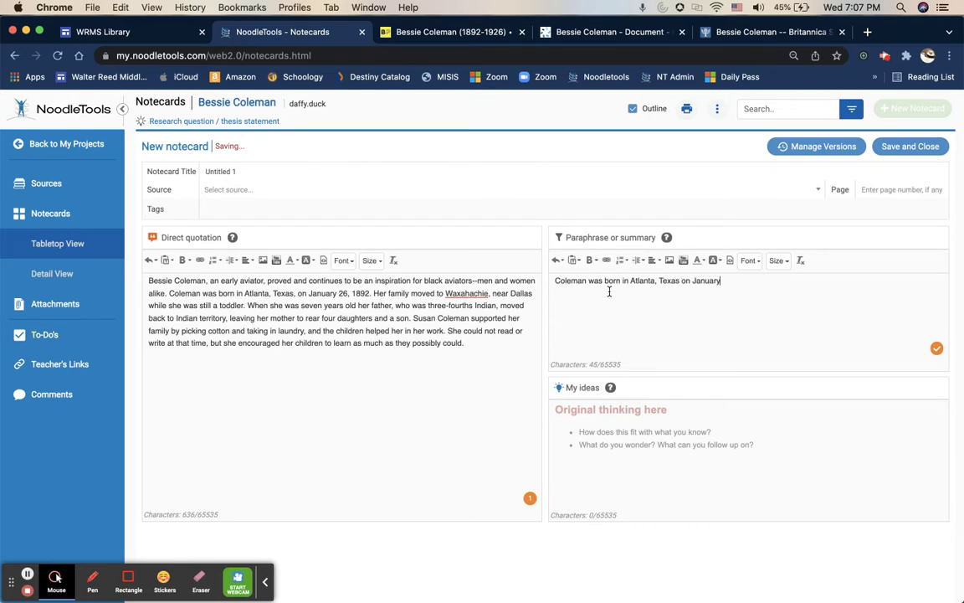
{"action": "type", "text": " 26, 1892."}
{"action": "left_click", "coordinate": [553, 282]}
{"action": "type", "text": "Bessie"}
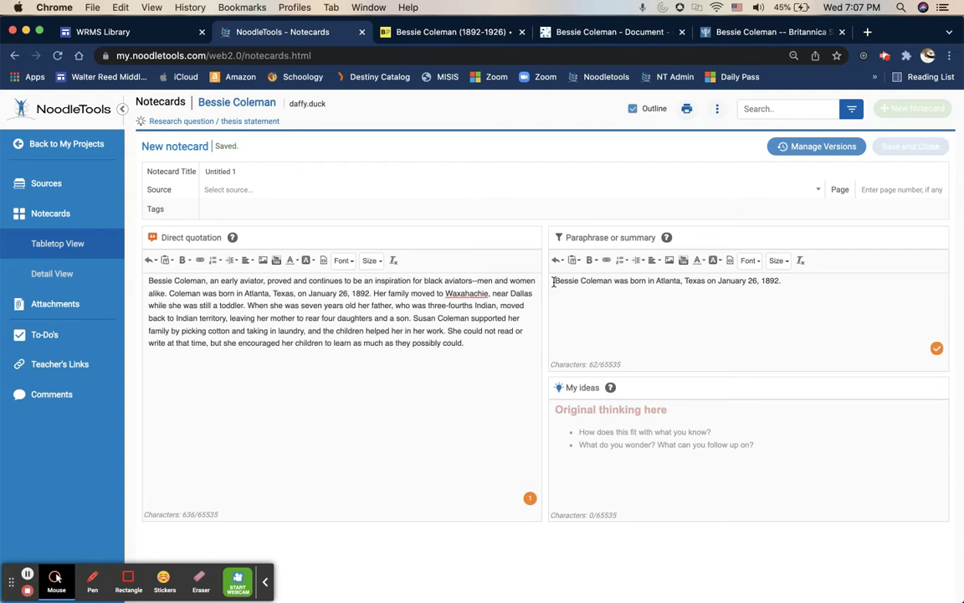
- Delete the quotation, cite Notable Black American Women, title the card 'Birth' and save it
{"action": "left_click", "coordinate": [468, 343]}
{"action": "left_click_drag", "start_coordinate": [468, 343], "coordinate": [144, 283]}
{"action": "key", "text": "cmd+c"}
{"action": "key", "text": "BackSpace"}
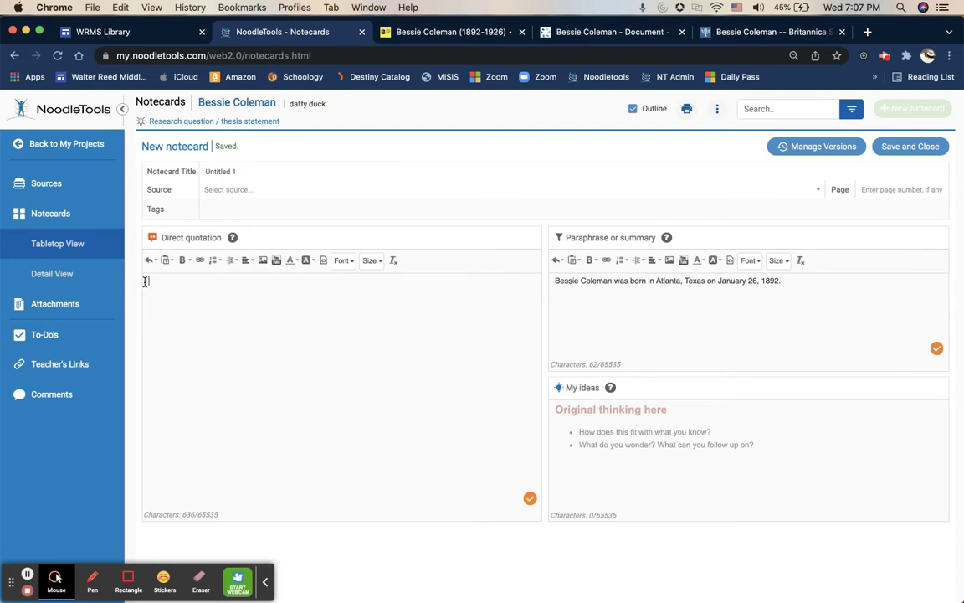
{"action": "left_click", "coordinate": [243, 192]}
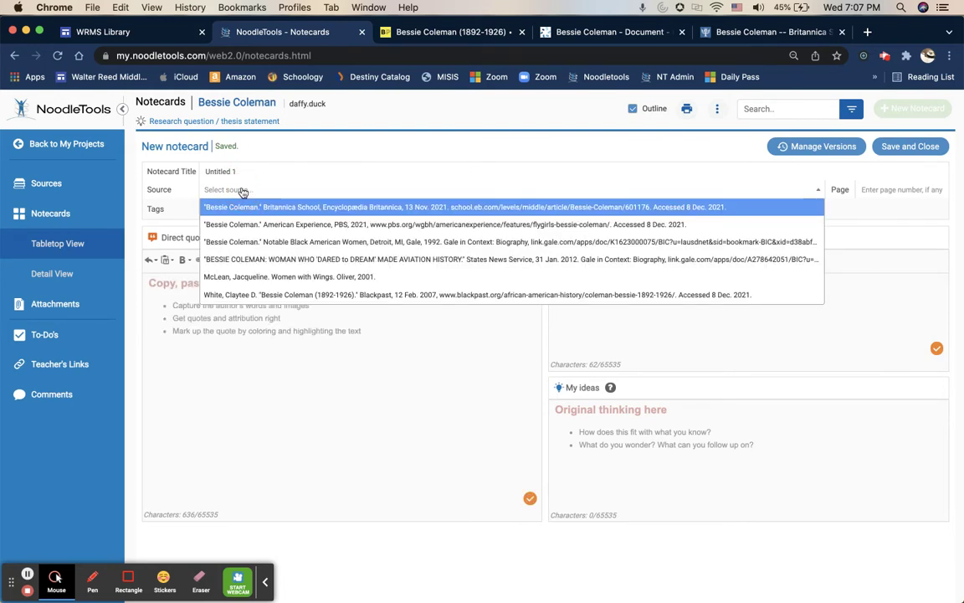
{"action": "left_click", "coordinate": [234, 241]}
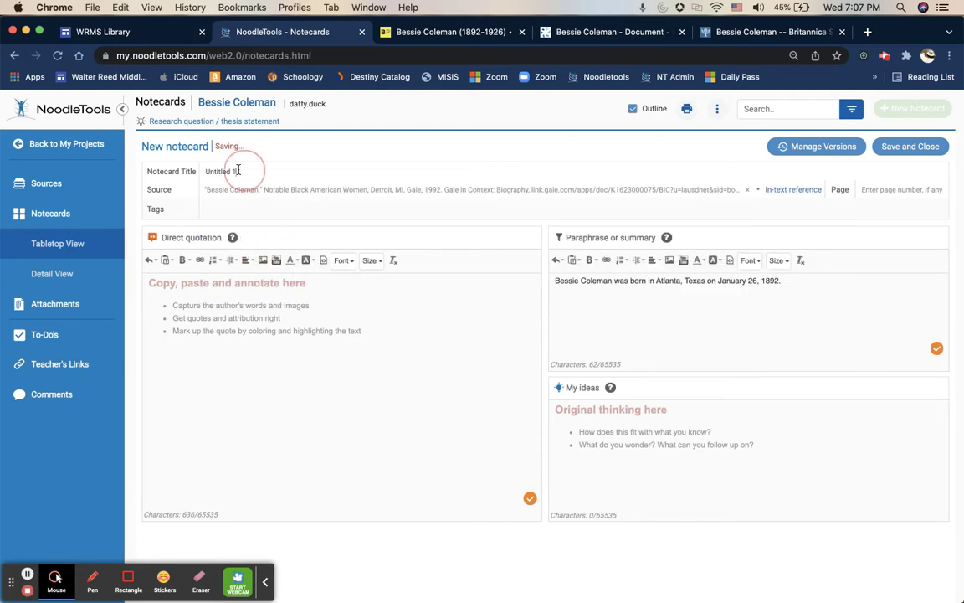
{"action": "left_click_drag", "start_coordinate": [241, 170], "coordinate": [189, 171]}
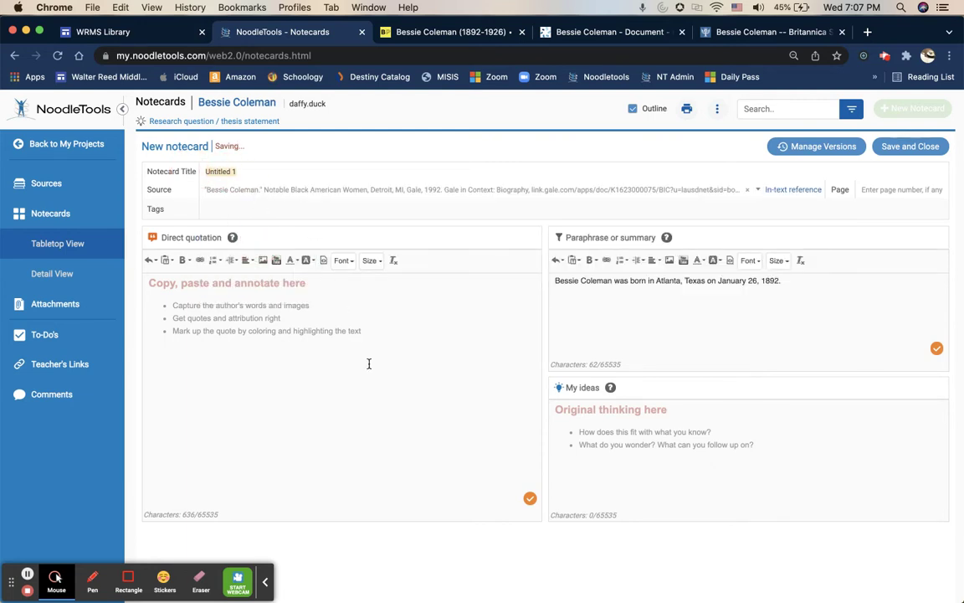
{"action": "type", "text": "Birth"}
{"action": "left_click", "coordinate": [910, 146]}
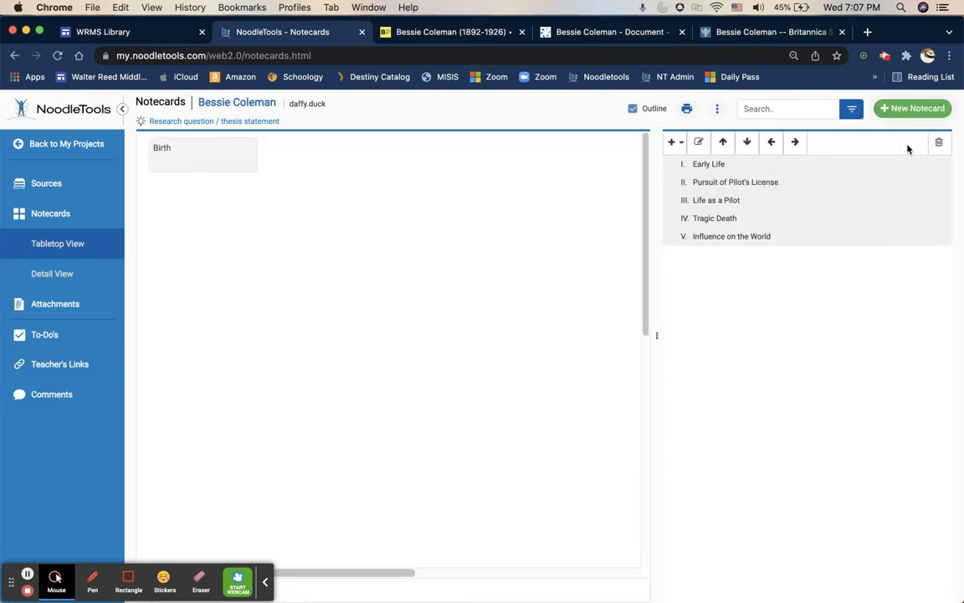
- Create a second notecard citing Notable Black American Women with the pasted childhood paragraph as quotation
{"action": "mouse_move", "coordinate": [231, 170]}
{"action": "left_click", "coordinate": [911, 109]}
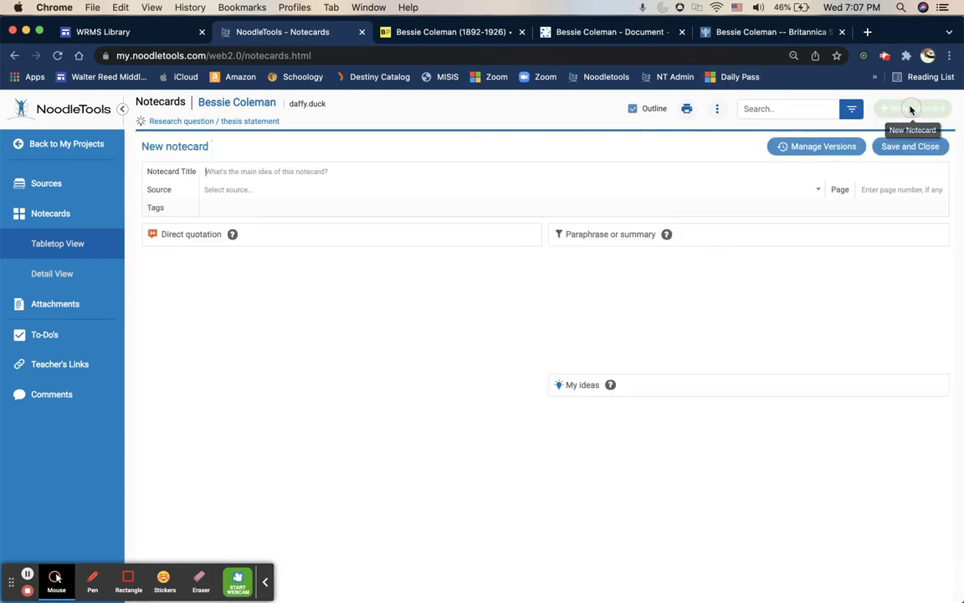
{"action": "left_click", "coordinate": [330, 191]}
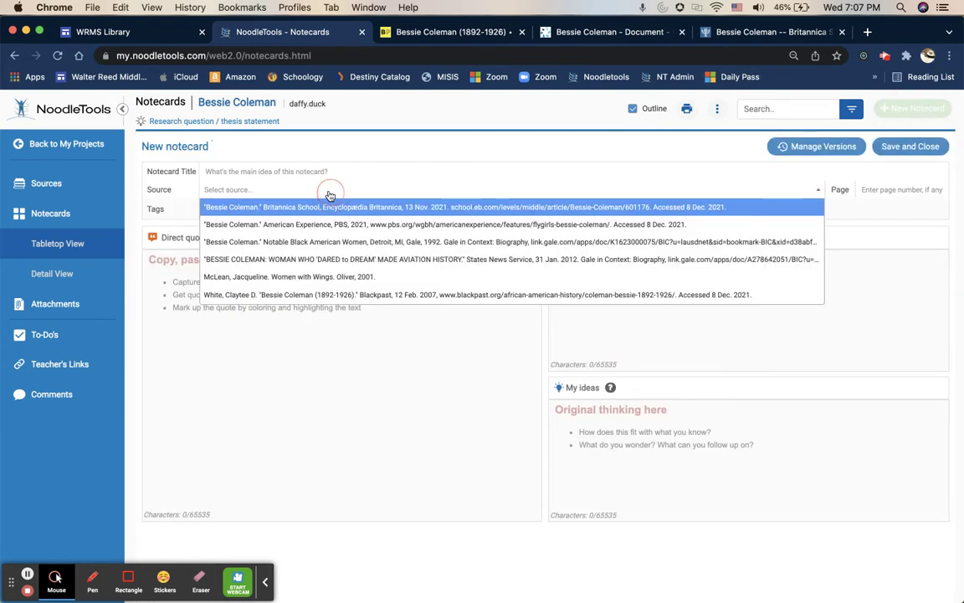
{"action": "left_click", "coordinate": [295, 242]}
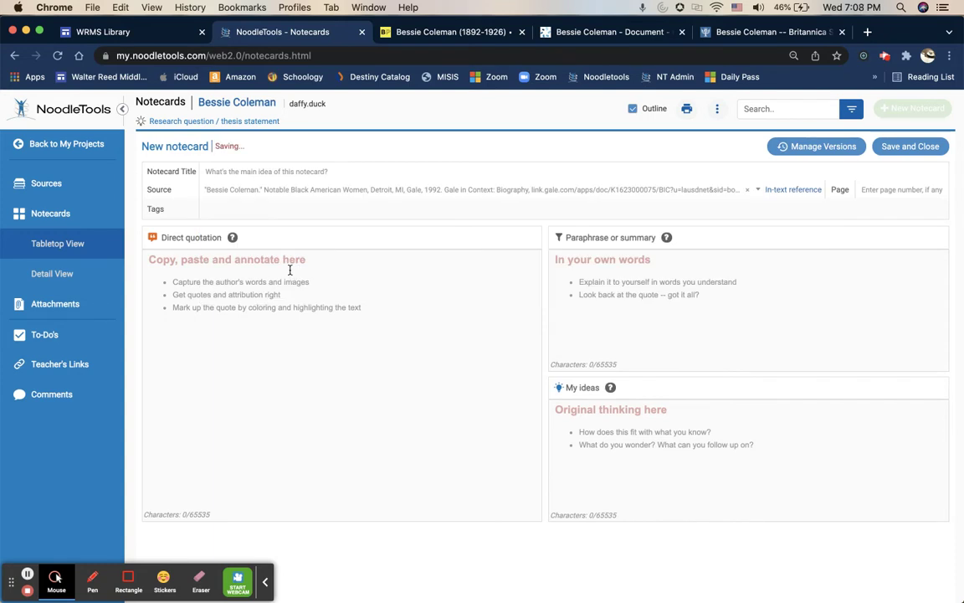
{"action": "left_click", "coordinate": [290, 269]}
{"action": "key", "text": "cmd+v"}
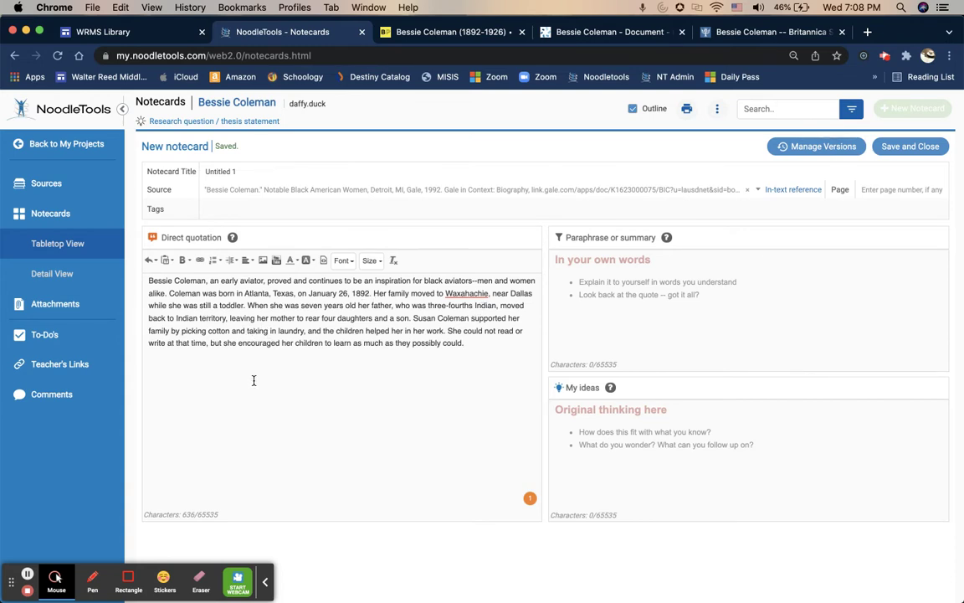
{"action": "left_click", "coordinate": [618, 286]}
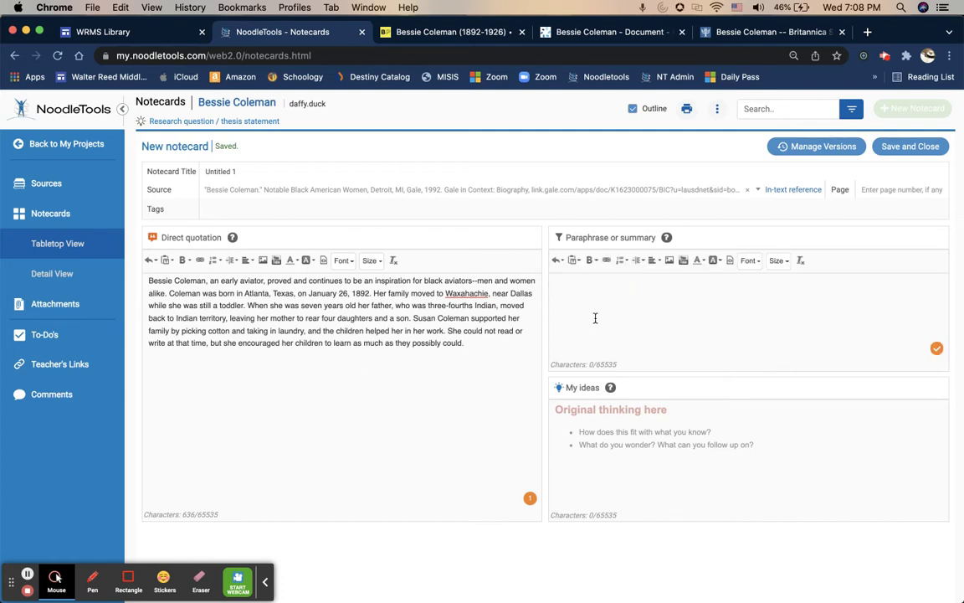
- Paraphrase that Coleman's father moved out when she was seven and her mother raised 5 children, removing the quotation
{"action": "type", "text": "When Coleman"}
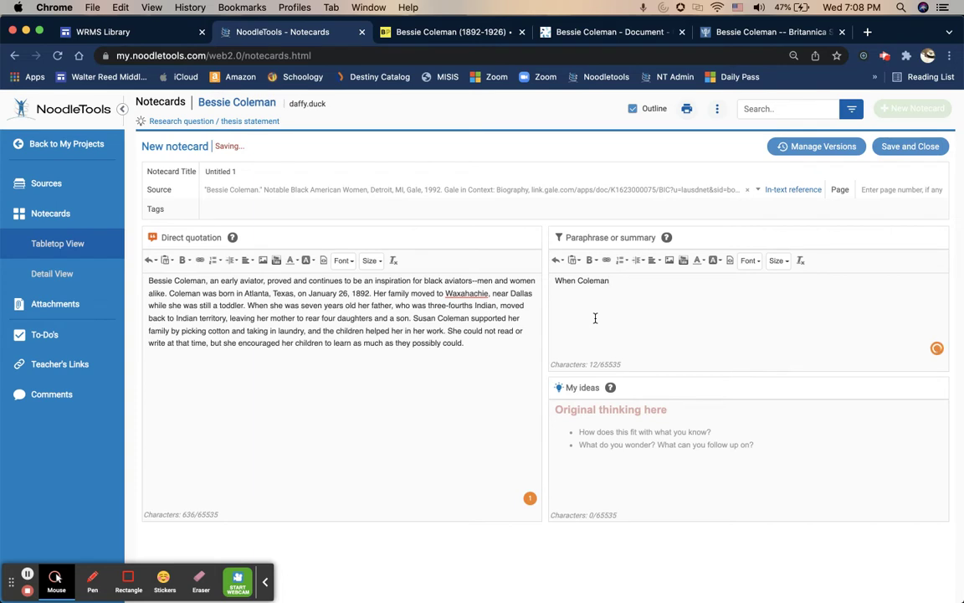
{"action": "type", "text": " was seven, her father"}
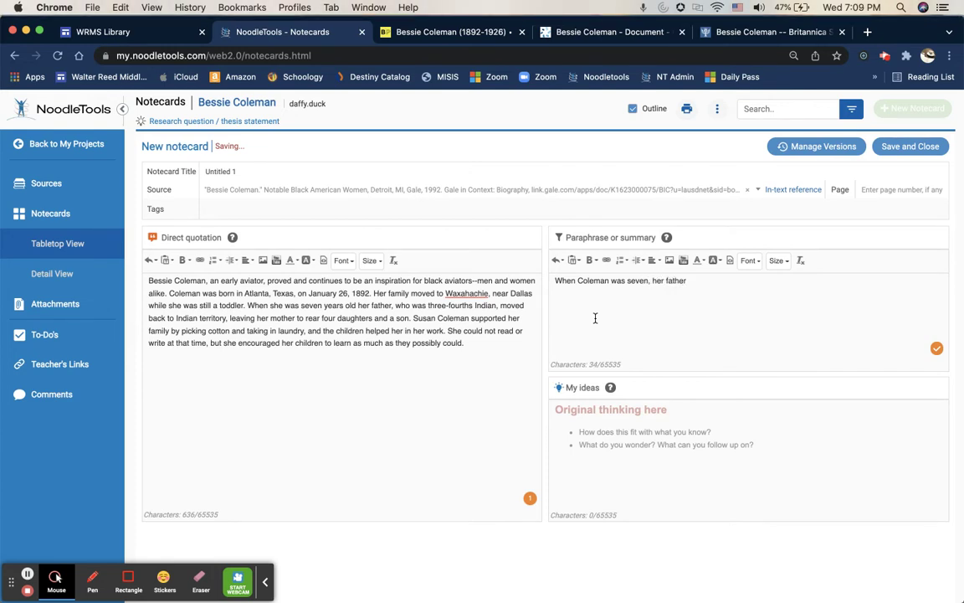
{"action": "type", "text": " moved out. Her mother had to"}
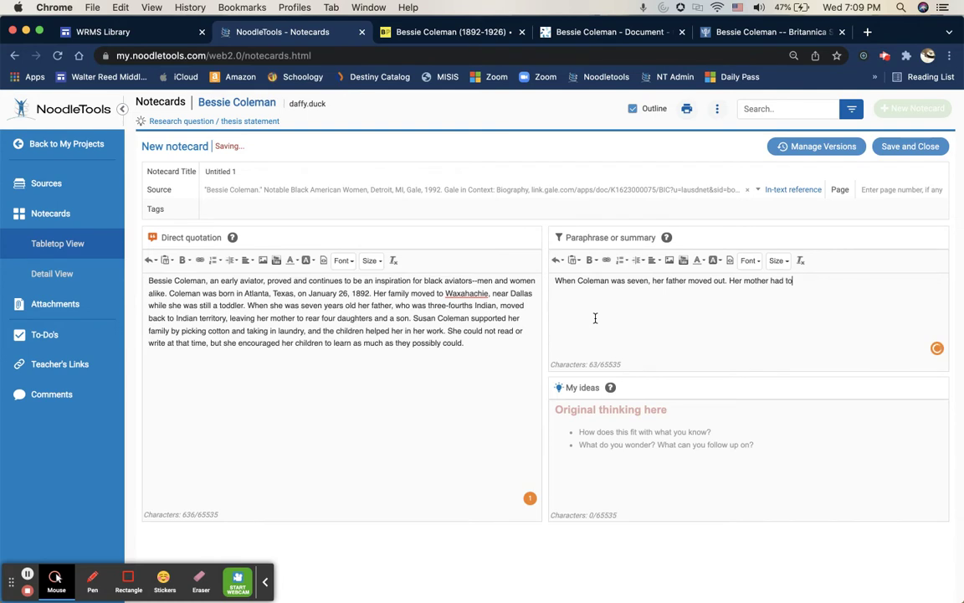
{"action": "type", "text": " raise 5 children on her ow"}
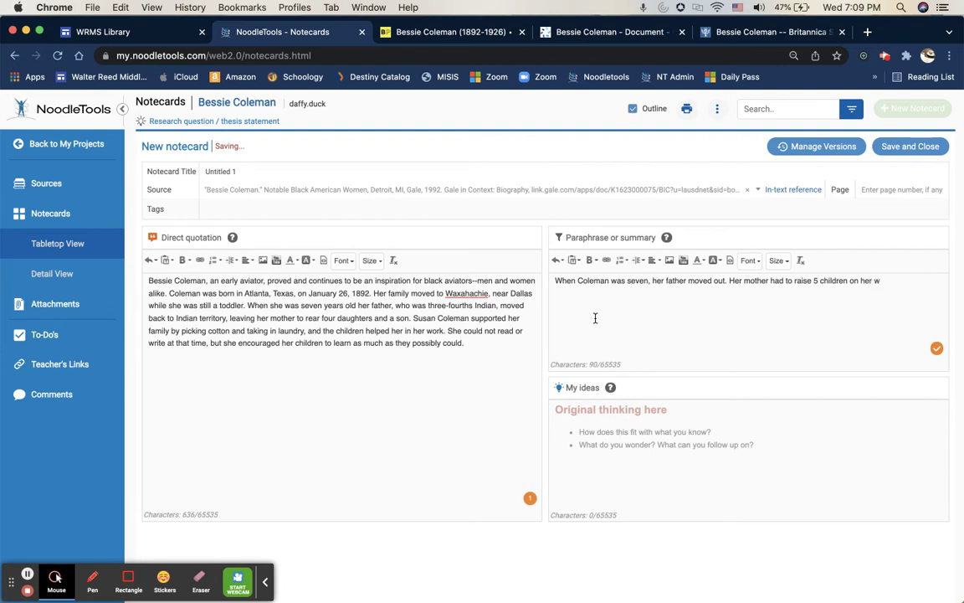
{"action": "type", "text": "n."}
{"action": "left_click_drag", "start_coordinate": [464, 344], "coordinate": [138, 281]}
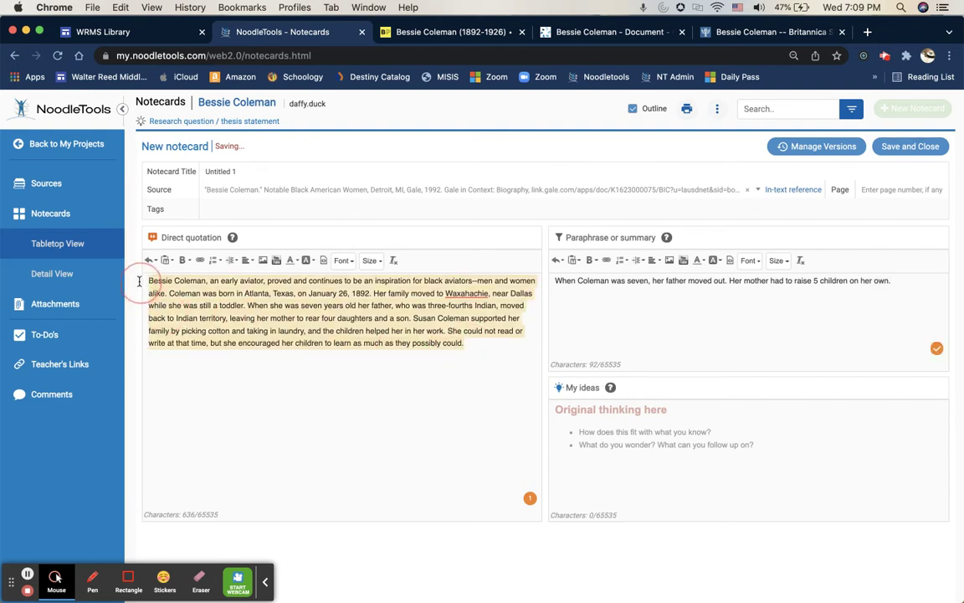
{"action": "key", "text": "BackSpace"}
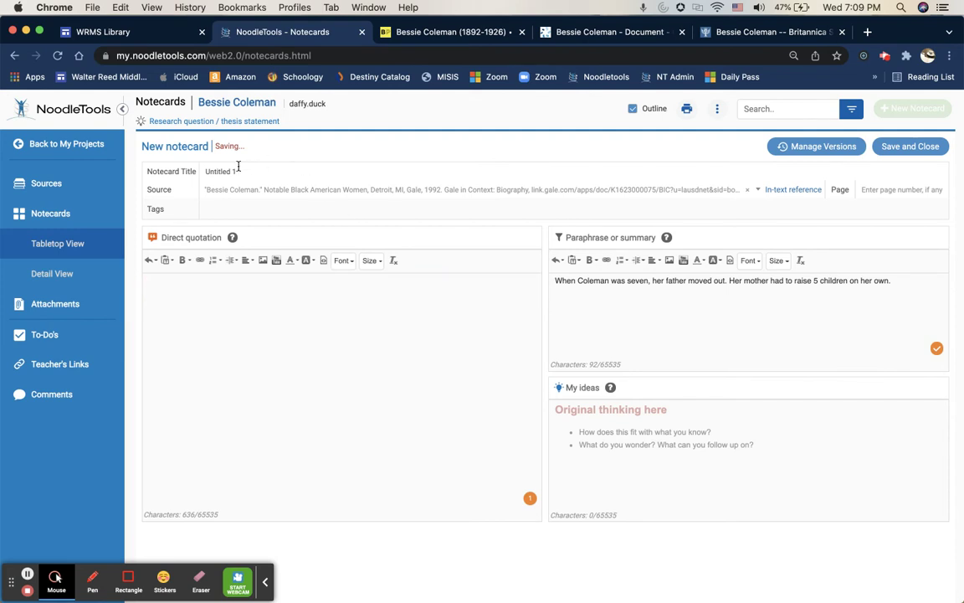
- Title the notecard 'Dad left, single mom' and save it to the tabletop
{"action": "left_click_drag", "start_coordinate": [239, 169], "coordinate": [198, 171]}
{"action": "type", "text": "Da"}
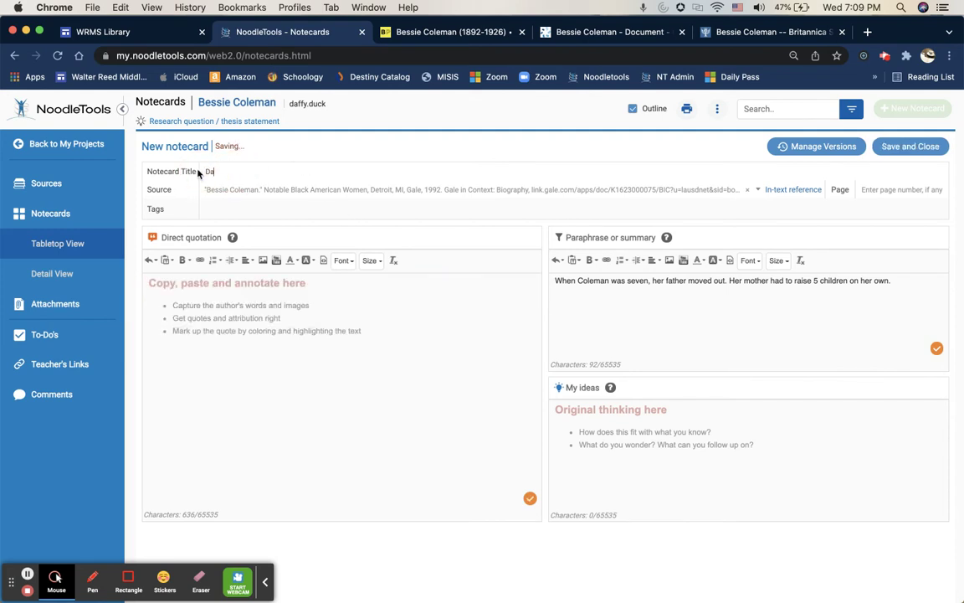
{"action": "type", "text": "d left, single mom"}
{"action": "left_click", "coordinate": [906, 147]}
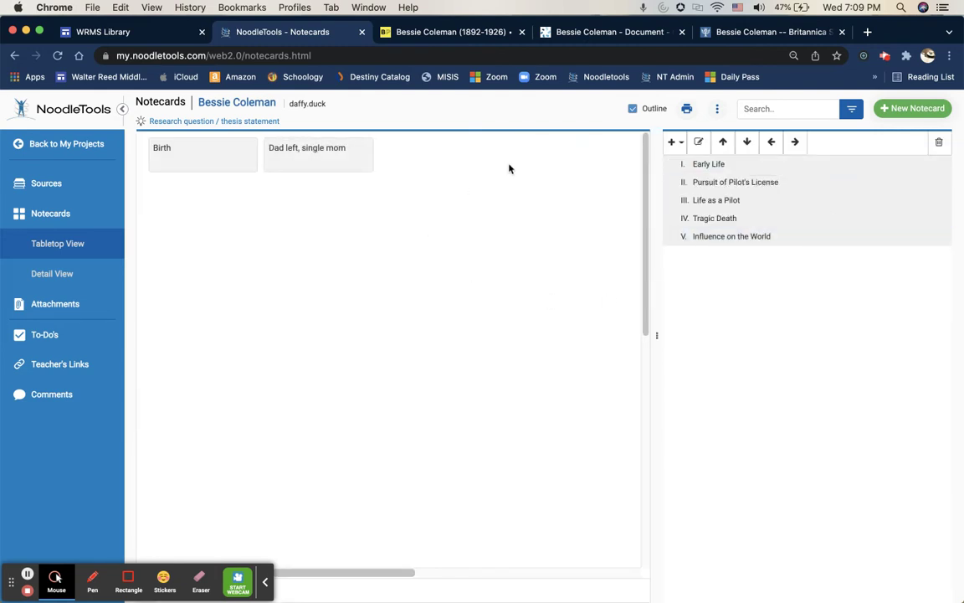
- Copy BlackPast's 'In 1921…' passage about her international flying permit, then return to NoodleTools
{"action": "left_click", "coordinate": [439, 34]}
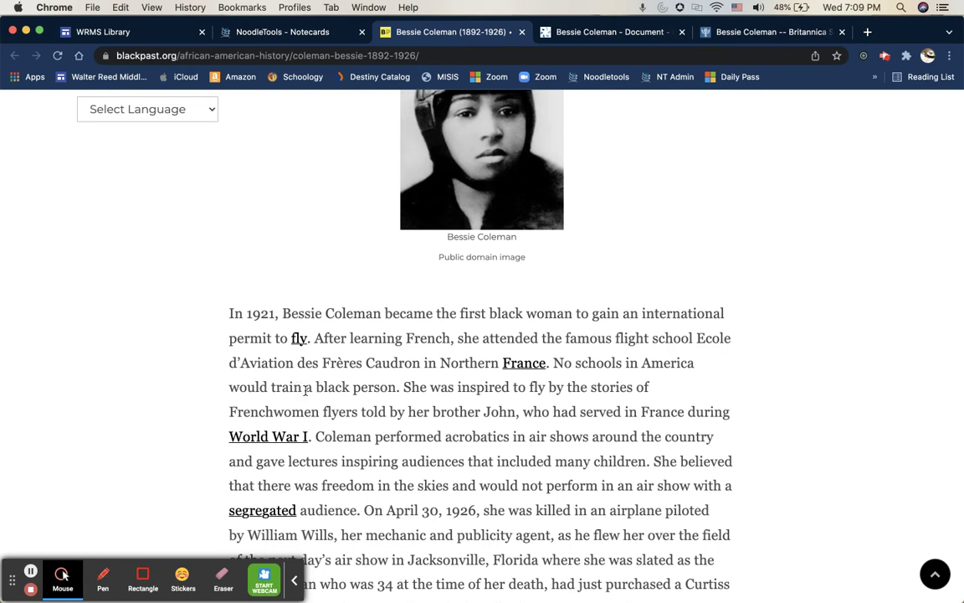
{"action": "left_click", "coordinate": [230, 313]}
{"action": "left_click_drag", "start_coordinate": [230, 313], "coordinate": [403, 394]}
{"action": "key", "text": "super+c"}
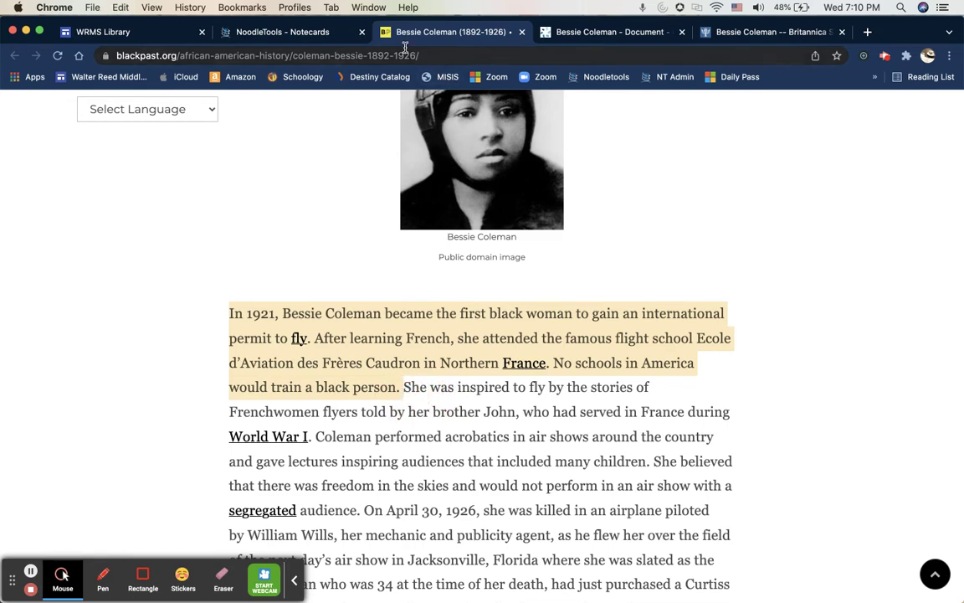
{"action": "scroll", "coordinate": [308, 200], "scroll_direction": "up", "scroll_amount": 5}
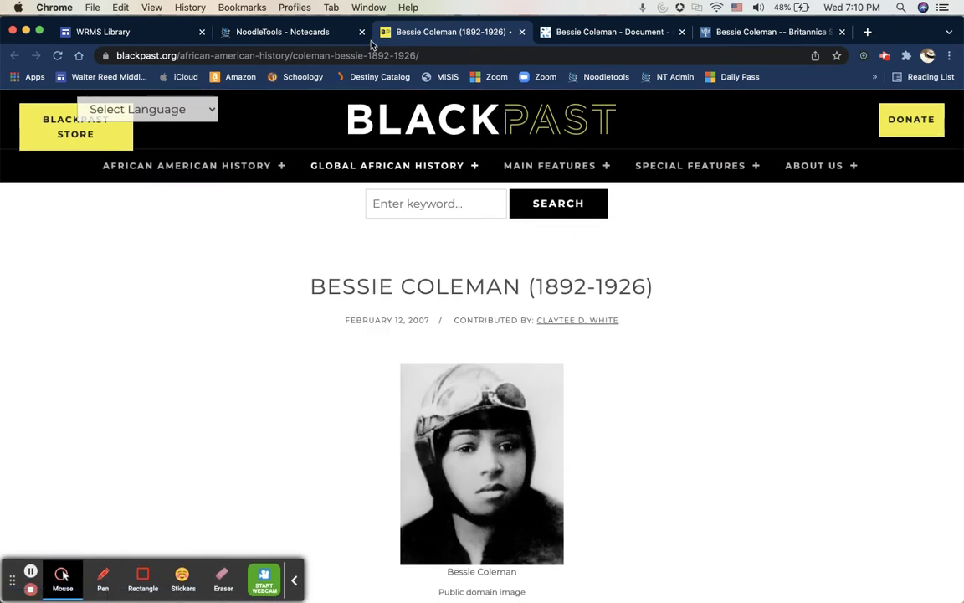
{"action": "left_click", "coordinate": [293, 32]}
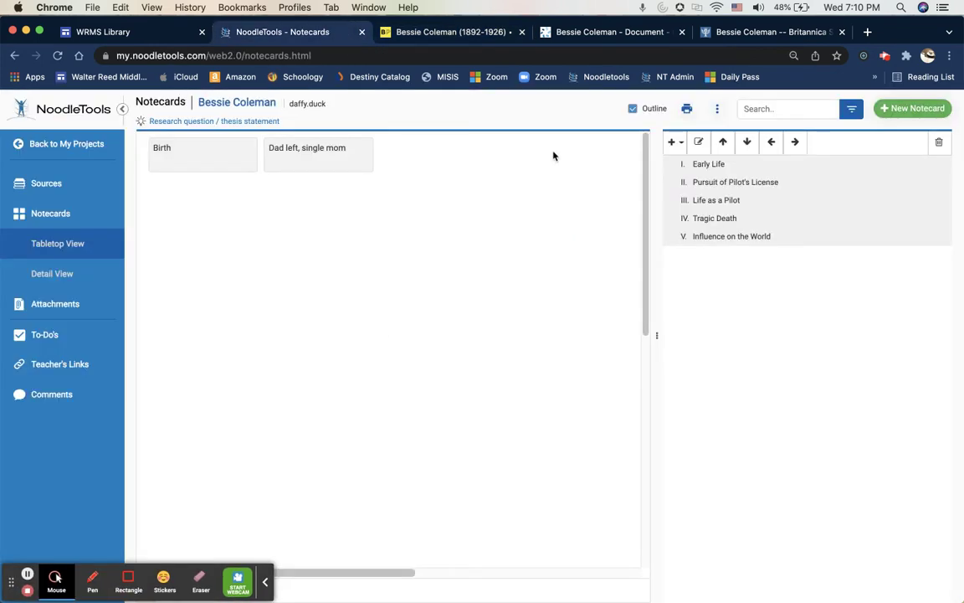
- Create a new notecard quoting the pasted 1921 passage and citing the BlackPast article
{"action": "left_click", "coordinate": [887, 108]}
{"action": "left_click", "coordinate": [432, 279]}
{"action": "key", "text": "super+v"}
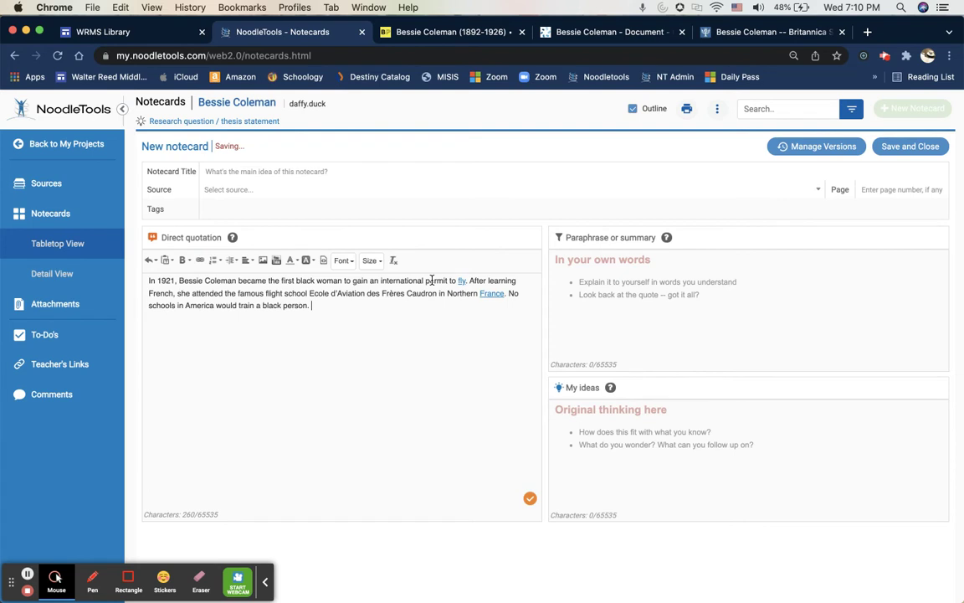
{"action": "left_click", "coordinate": [285, 189]}
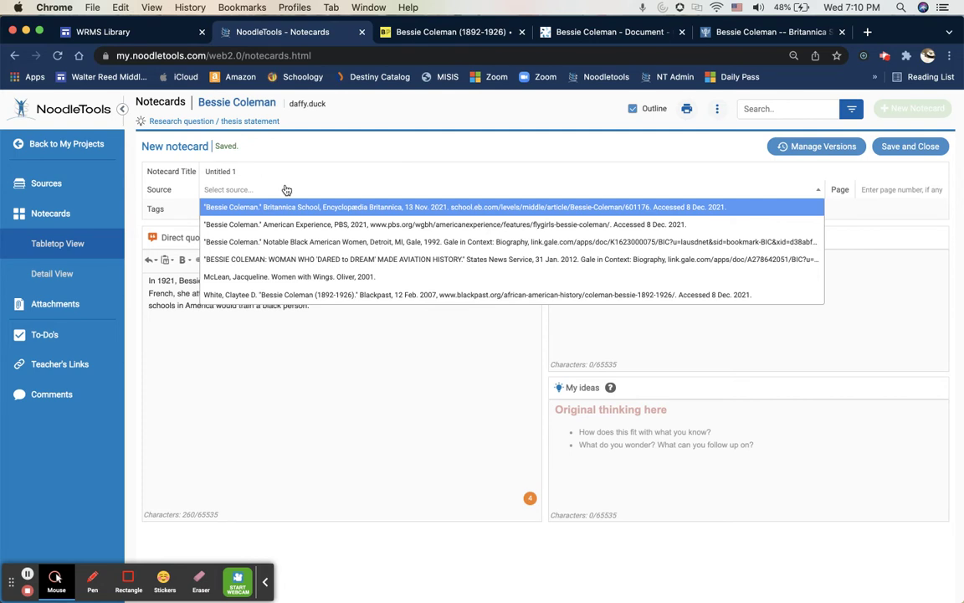
{"action": "left_click", "coordinate": [277, 294]}
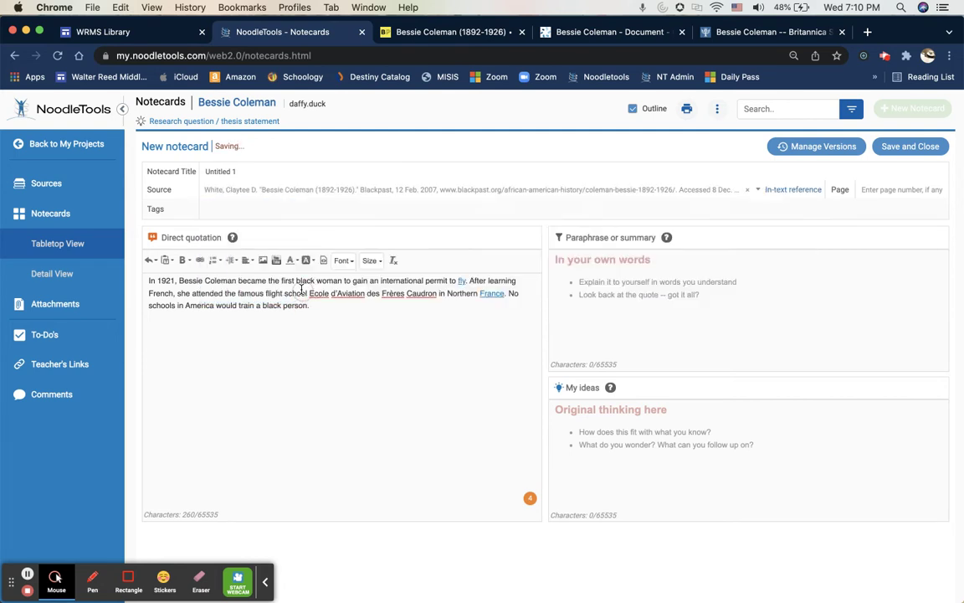
- Write the paraphrase 'Coleman attended flight school in France at Ecole d'Aviation des Frères Caudron in 1921.'
{"action": "left_click", "coordinate": [623, 279]}
{"action": "type", "text": "B"}
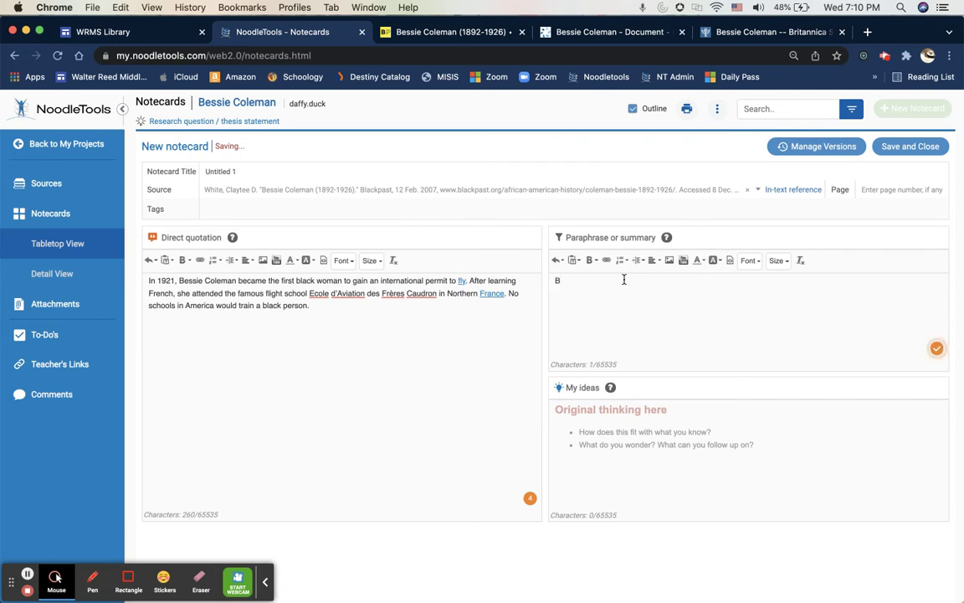
{"action": "type", "text": "essie C"}
{"action": "key", "text": "BackSpace"}
{"action": "key", "text": "BackSpace"}
{"action": "key", "text": "BackSpace"}
{"action": "key", "text": "BackSpace"}
{"action": "key", "text": "BackSpace"}
{"action": "key", "text": "BackSpace"}
{"action": "key", "text": "BackSpace"}
{"action": "key", "text": "BackSpace"}
{"action": "type", "text": "Coleman attended tlight "}
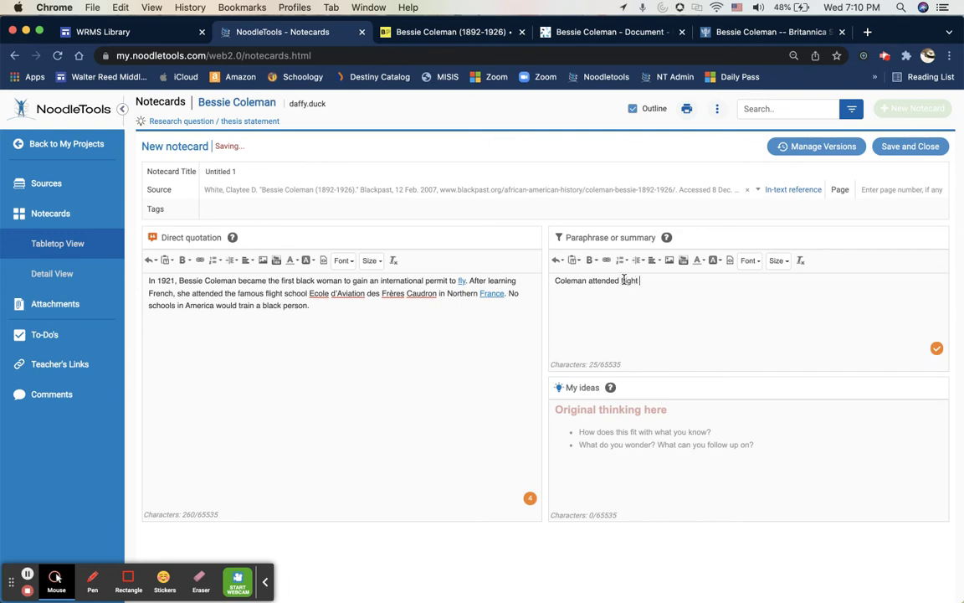
{"action": "type", "text": "school a"}
{"action": "type", "text": " France at Ecole d"}
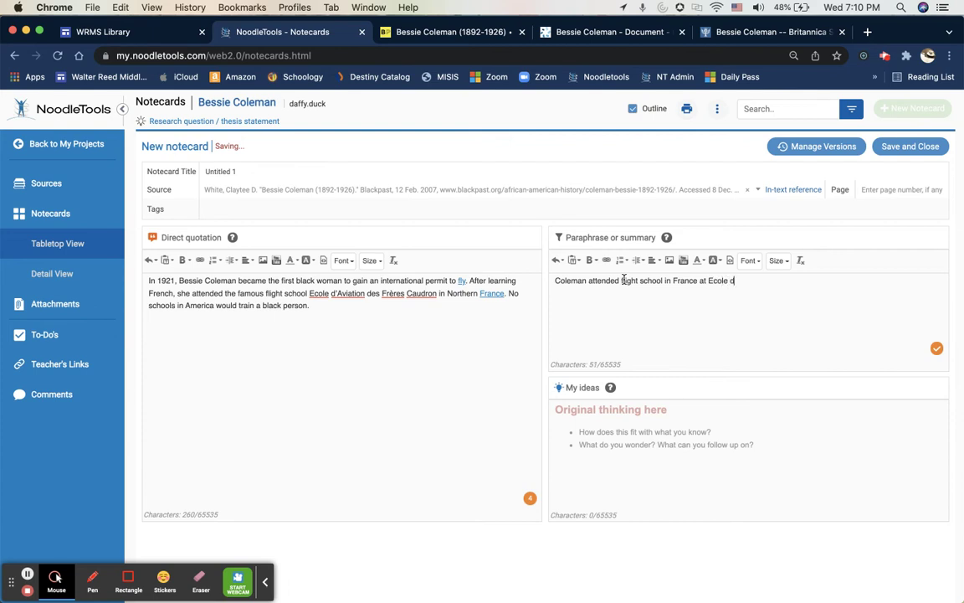
{"action": "type", "text": "'Aviation"}
{"action": "left_click", "coordinate": [739, 280]}
{"action": "type", "text": "A"}
{"action": "left_click", "coordinate": [775, 281]}
{"action": "type", "text": "de"}
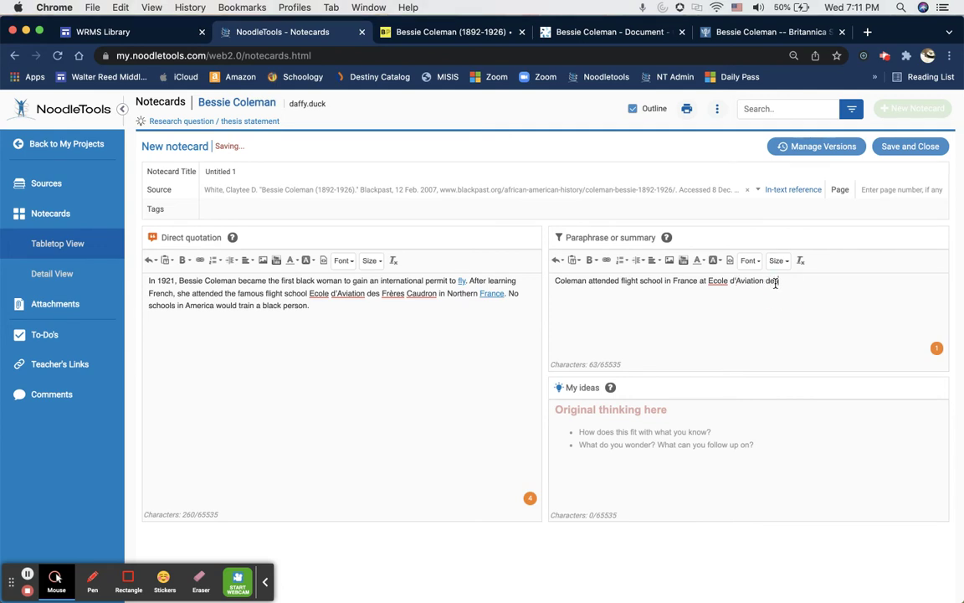
{"action": "type", "text": "s Fre"}
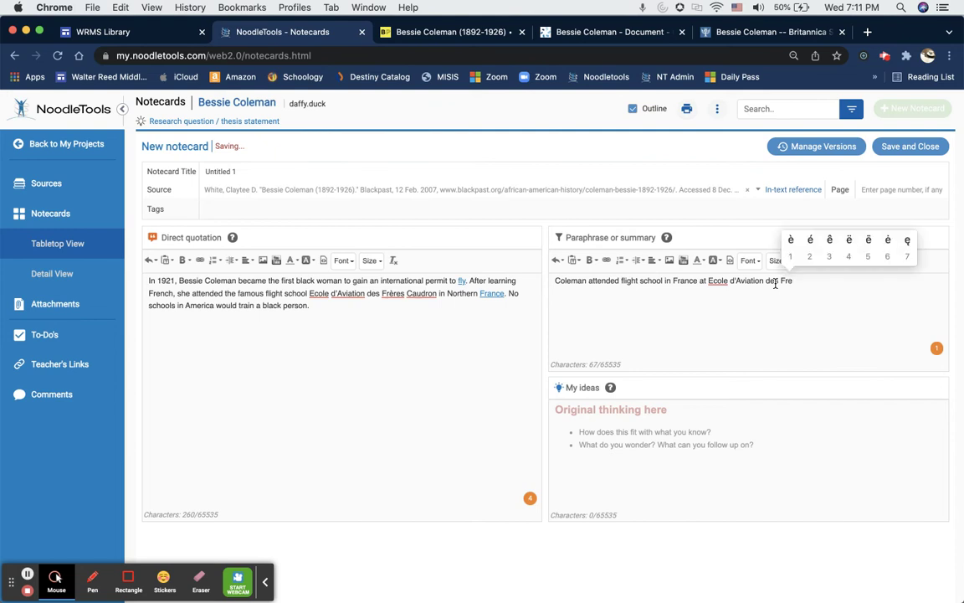
{"action": "left_click", "coordinate": [790, 249]}
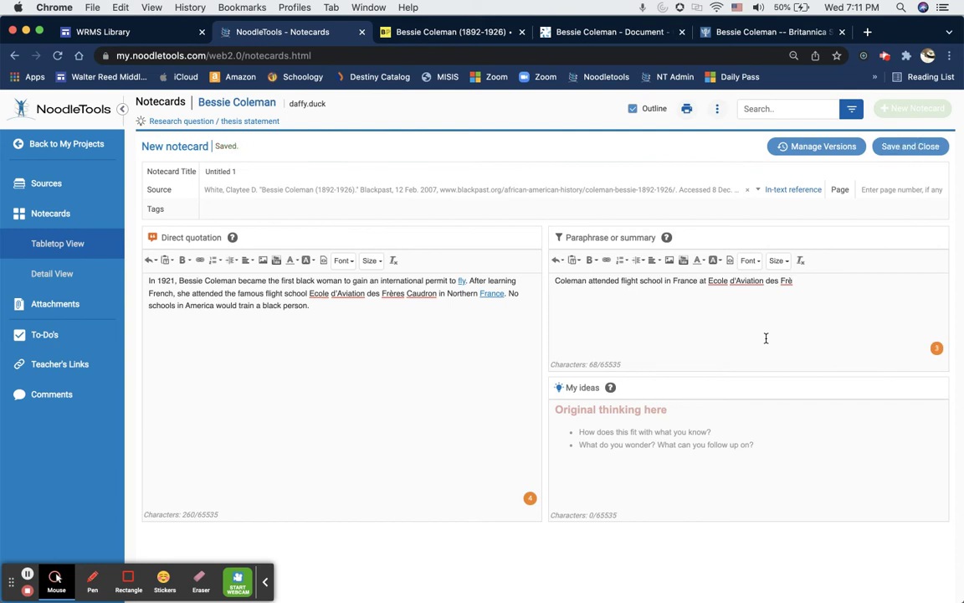
{"action": "type", "text": "res Caudron in 1921"}
{"action": "type", "text": "."}
{"action": "type", "text": "1."}
- Clear the quotation, title the card 'School in France', save it, and file Birth under Early Life
{"action": "left_click_drag", "start_coordinate": [314, 306], "coordinate": [147, 281]}
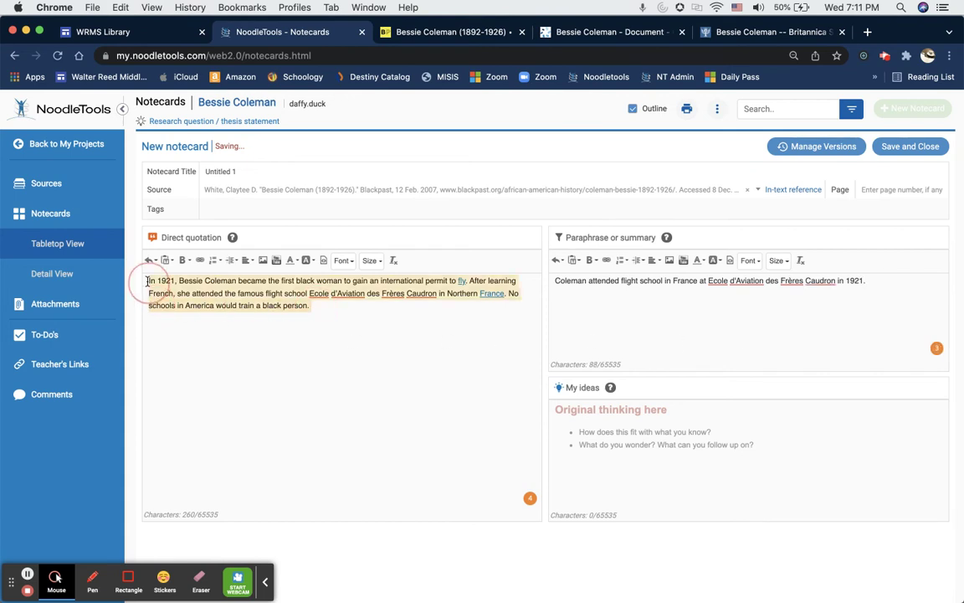
{"action": "key", "text": "BackSpace"}
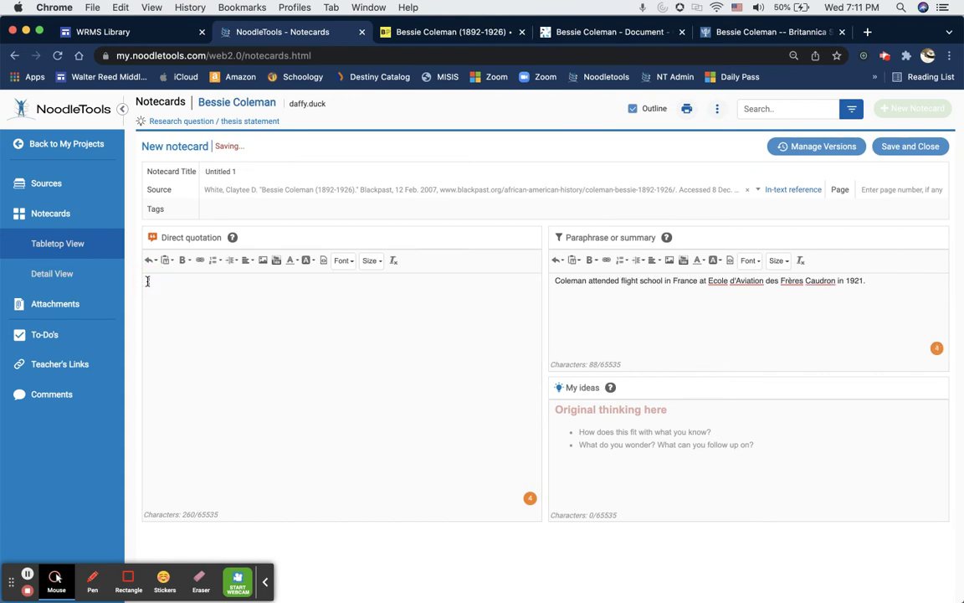
{"action": "left_click", "coordinate": [235, 169]}
{"action": "type", "text": "Sc"}
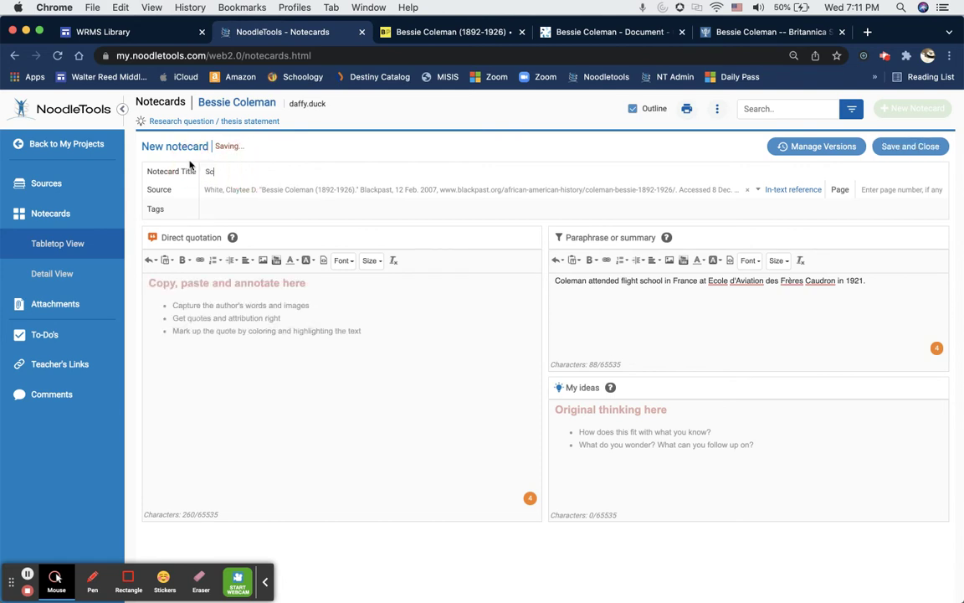
{"action": "type", "text": "hool in France"}
{"action": "left_click", "coordinate": [897, 148]}
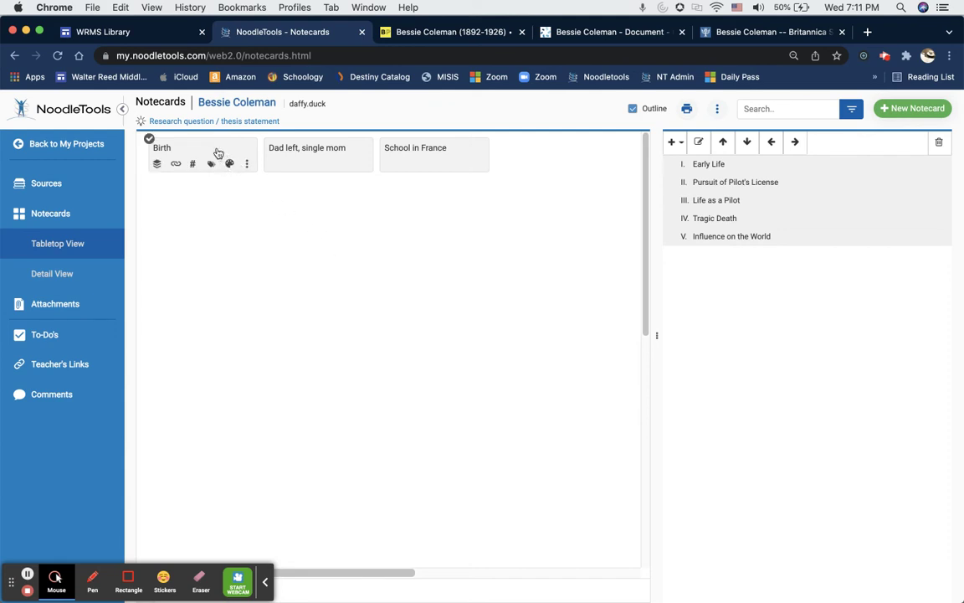
{"action": "left_click_drag", "start_coordinate": [215, 154], "coordinate": [711, 164]}
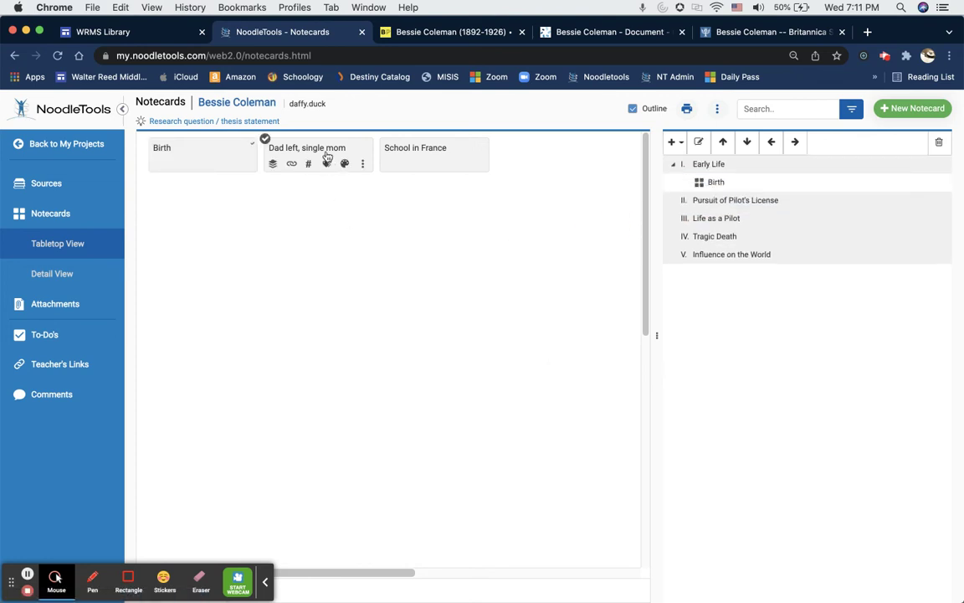
- File the cards under Early Life and Pursuit of Pilot's License, and pile Birth with Dad left as 'Early Life'
{"action": "left_click_drag", "start_coordinate": [266, 141], "coordinate": [709, 172]}
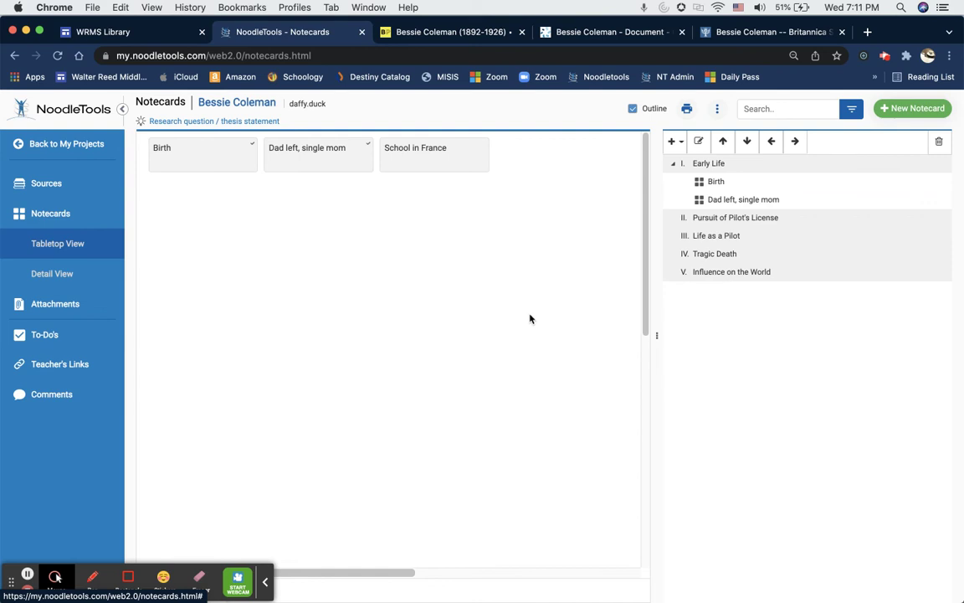
{"action": "left_click_drag", "start_coordinate": [399, 144], "coordinate": [756, 225]}
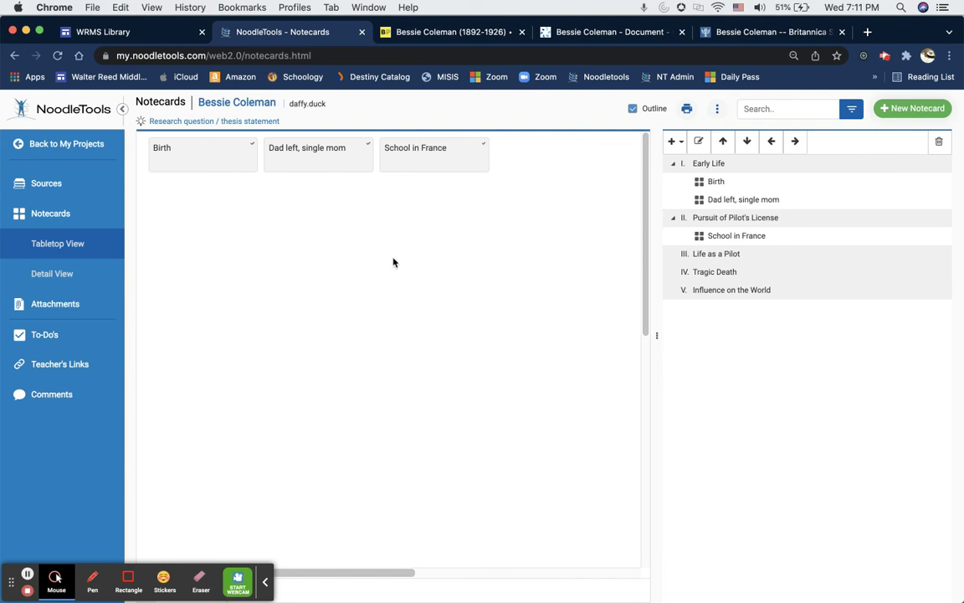
{"action": "mouse_move", "coordinate": [184, 161]}
{"action": "left_click_drag", "start_coordinate": [189, 150], "coordinate": [309, 157]}
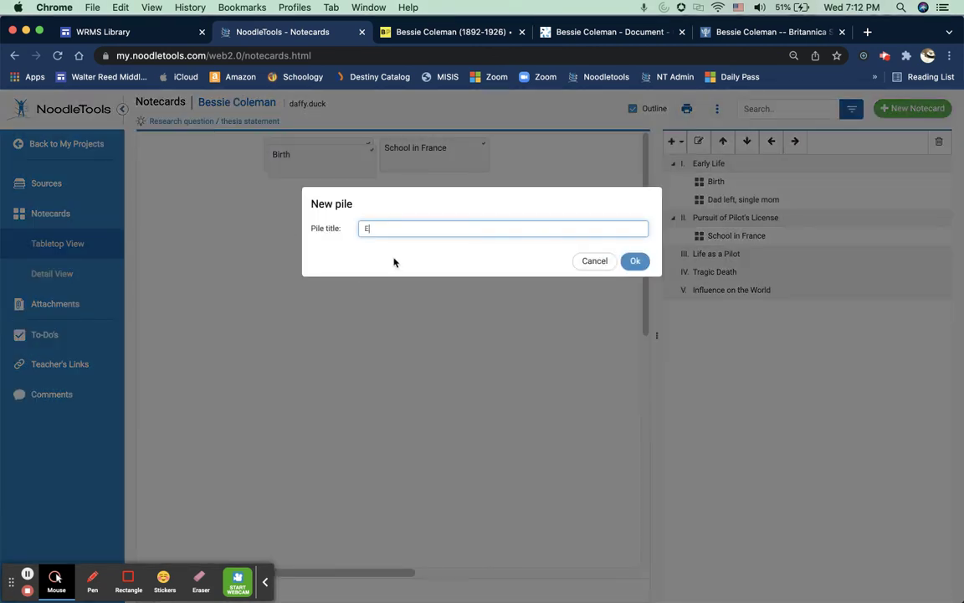
{"action": "type", "text": "Early Life"}
{"action": "left_click", "coordinate": [634, 260]}
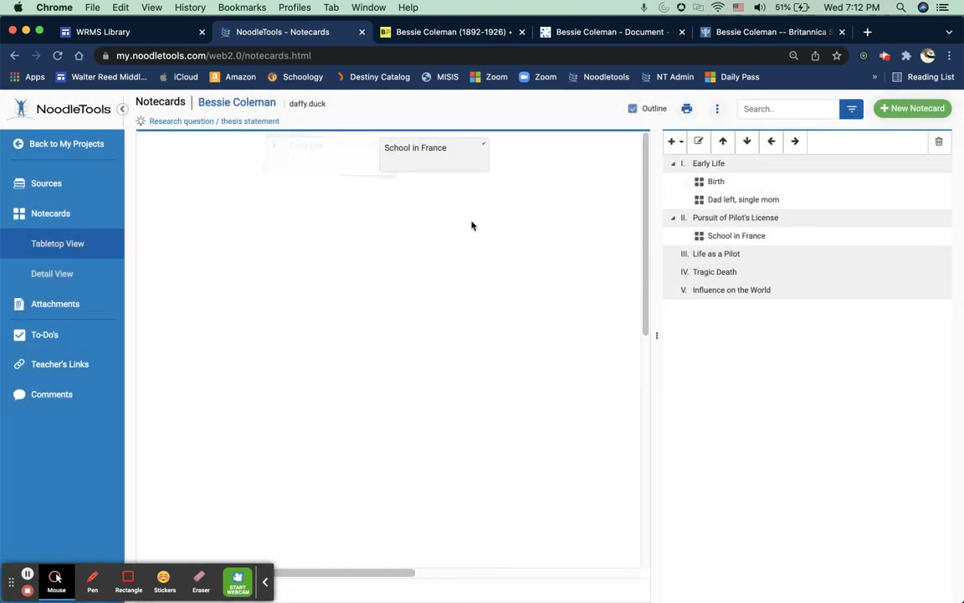
- Reposition the Early Life pile on the tabletop and reorder the outline rows, keeping Birth above Dad left
{"action": "left_click_drag", "start_coordinate": [357, 153], "coordinate": [237, 300]}
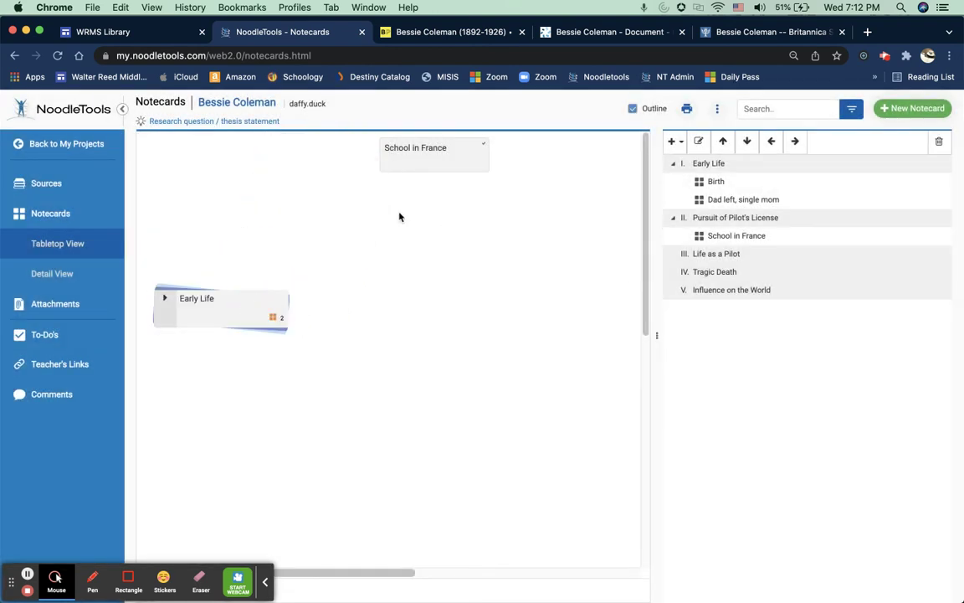
{"action": "left_click_drag", "start_coordinate": [435, 149], "coordinate": [437, 322]}
{"action": "left_click", "coordinate": [433, 366]}
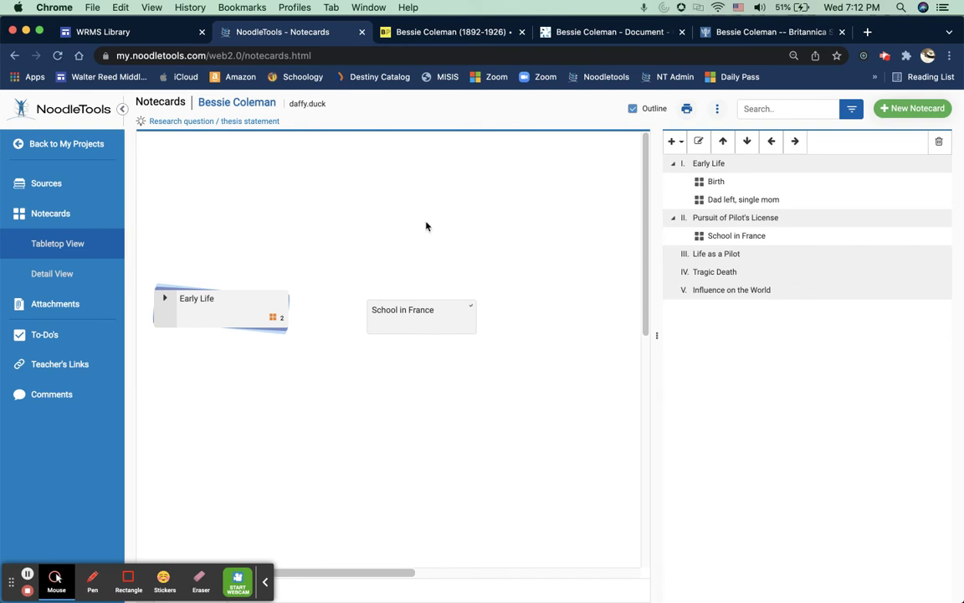
{"action": "left_click_drag", "start_coordinate": [707, 290], "coordinate": [717, 261]}
{"action": "left_click_drag", "start_coordinate": [708, 254], "coordinate": [706, 256]}
{"action": "left_click_drag", "start_coordinate": [710, 199], "coordinate": [710, 183]}
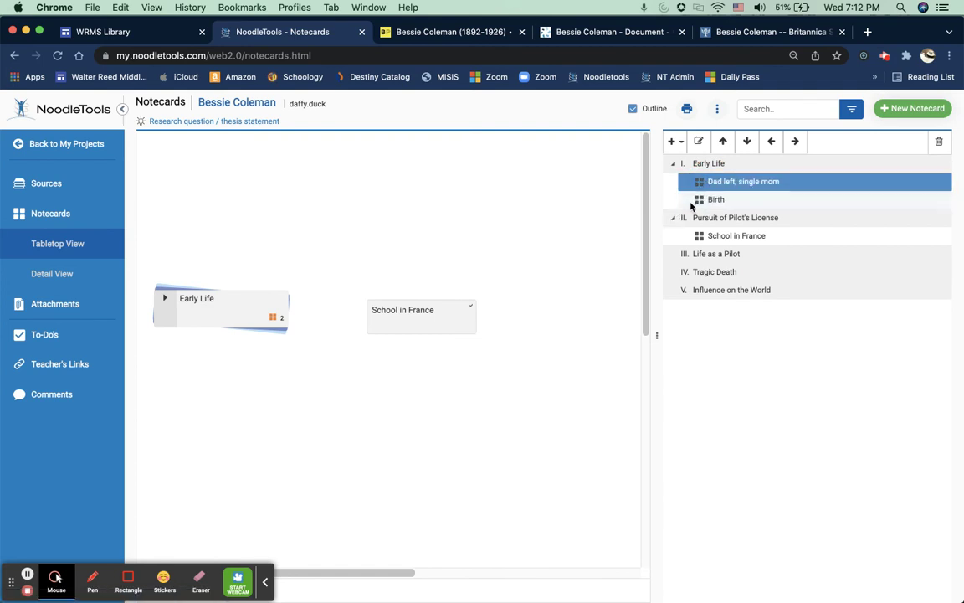
{"action": "left_click_drag", "start_coordinate": [710, 199], "coordinate": [707, 181]}
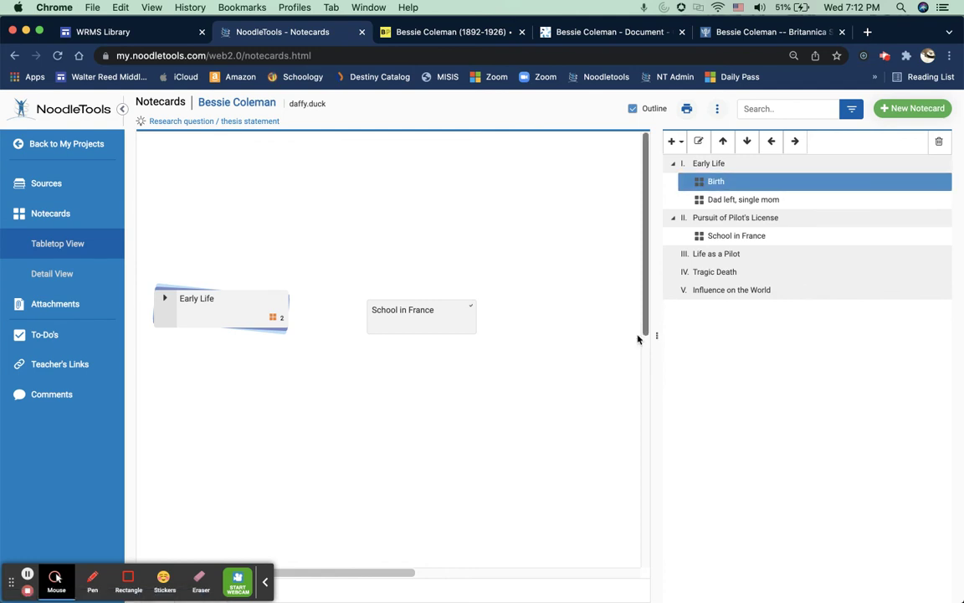
{"action": "mouse_move", "coordinate": [266, 346]}
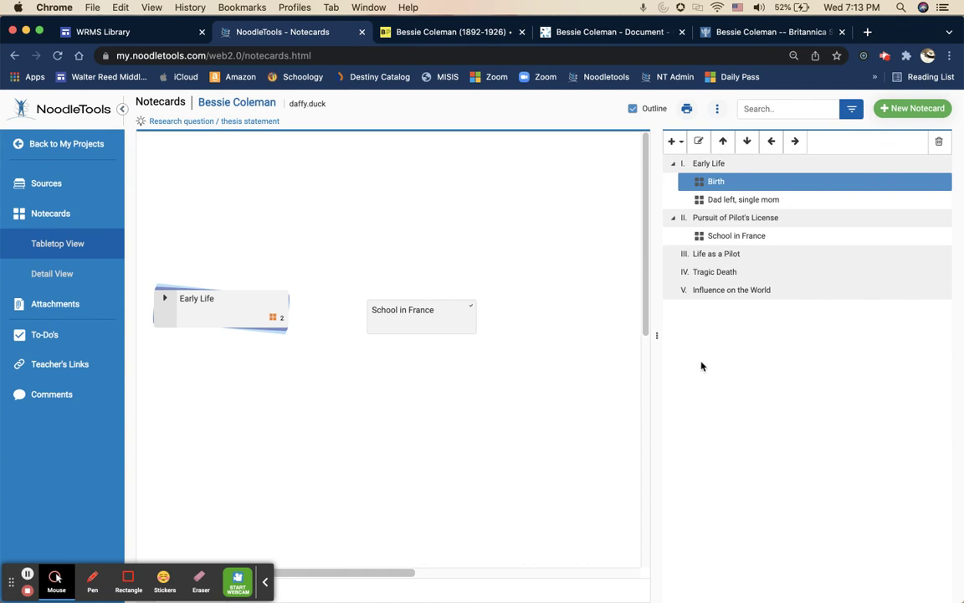
{"action": "left_click", "coordinate": [914, 108]}
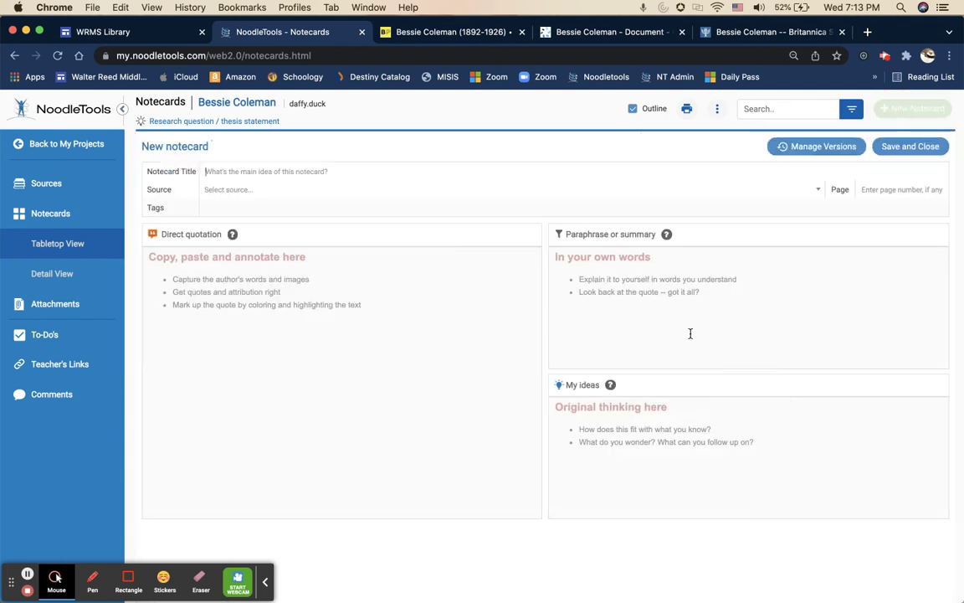
- Save an empty Untitled 1 notecard with Notable Black American Women as its source
{"action": "left_click", "coordinate": [234, 190]}
{"action": "left_click", "coordinate": [234, 242]}
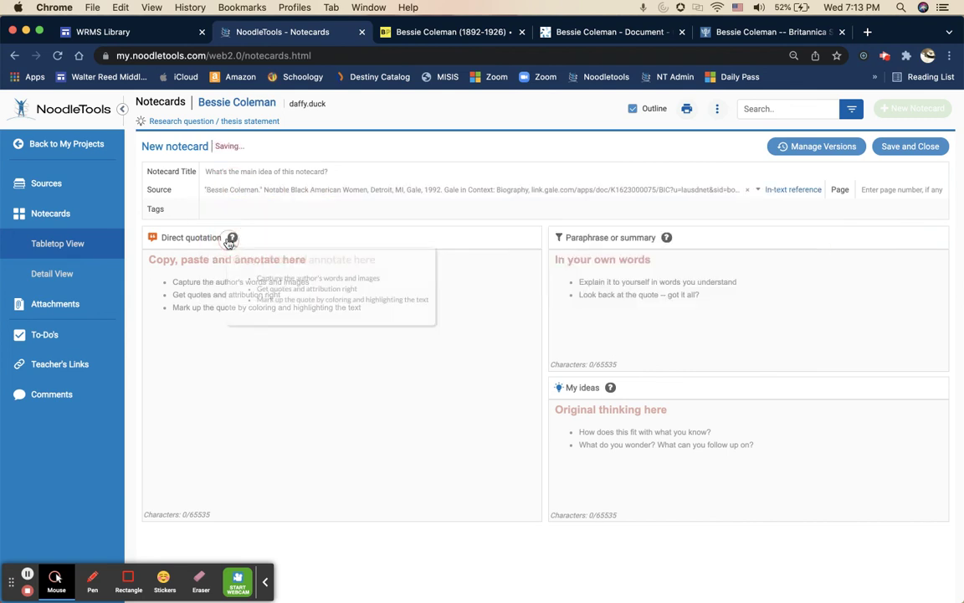
{"action": "left_click", "coordinate": [646, 287]}
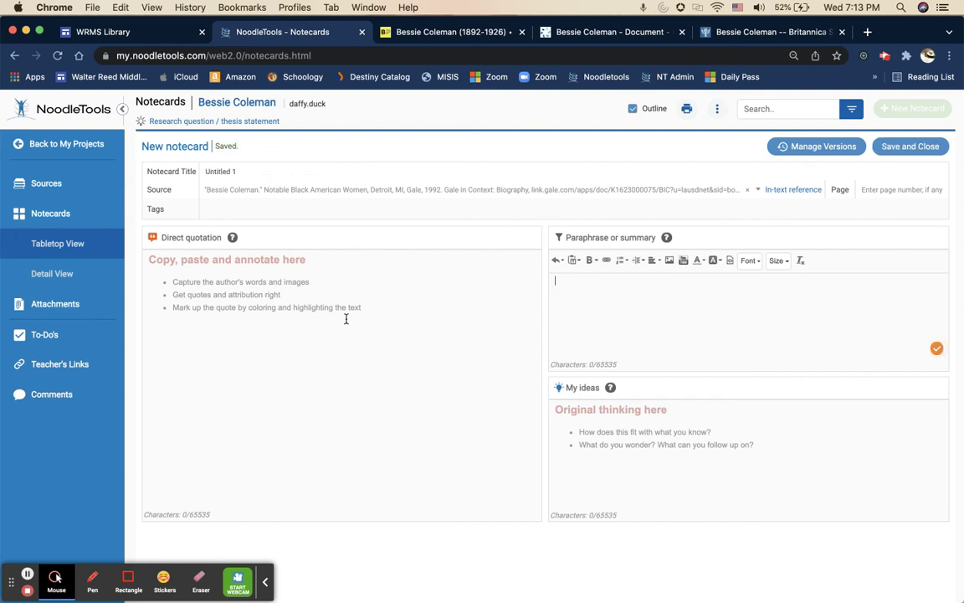
{"action": "left_click", "coordinate": [245, 171]}
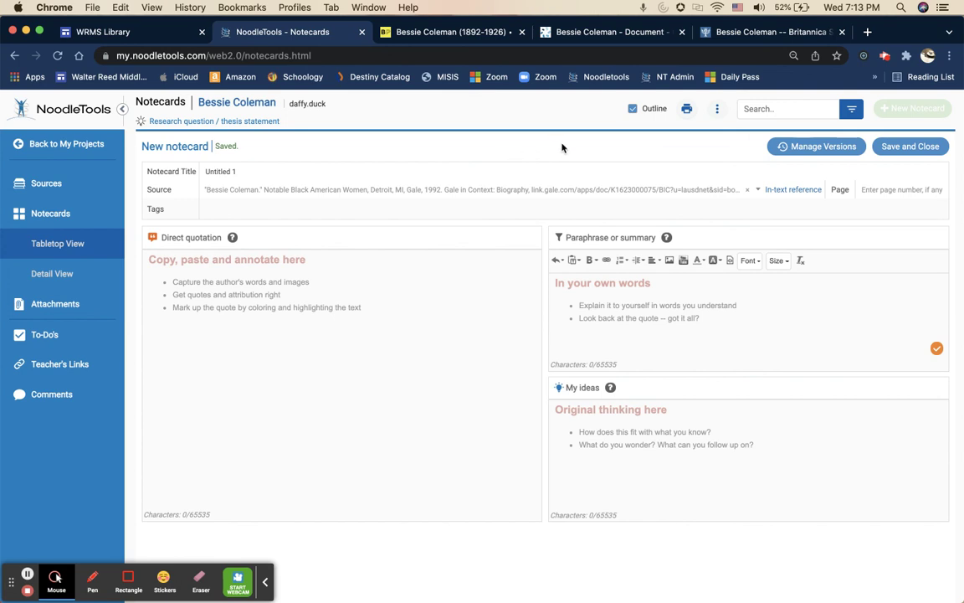
{"action": "left_click", "coordinate": [905, 146]}
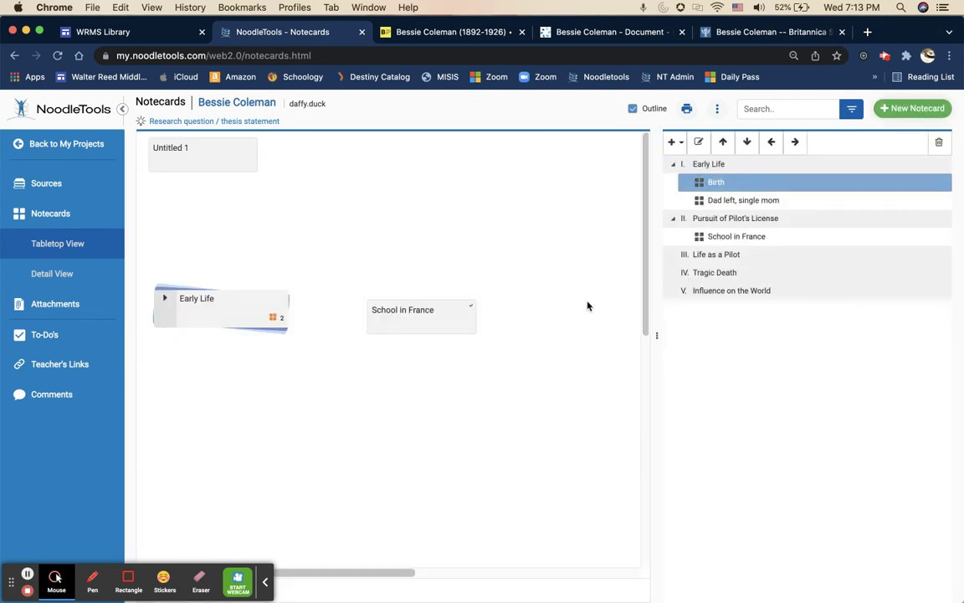
- Drag Untitled 1 to the tabletop's upper middle, reopen and close it, then show the outline again
{"action": "mouse_move", "coordinate": [187, 146]}
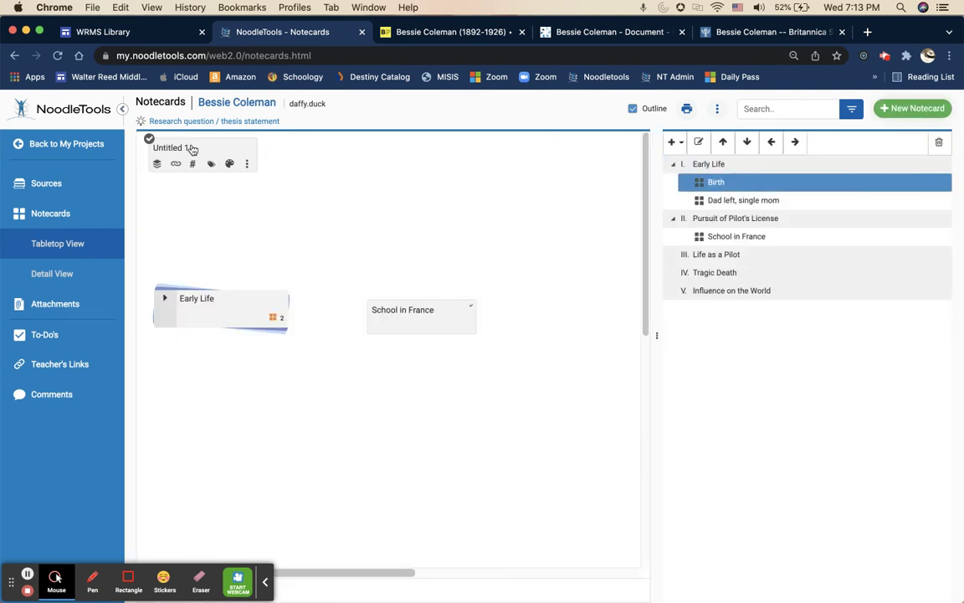
{"action": "left_click_drag", "start_coordinate": [190, 148], "coordinate": [465, 180]}
{"action": "left_click", "coordinate": [467, 177]}
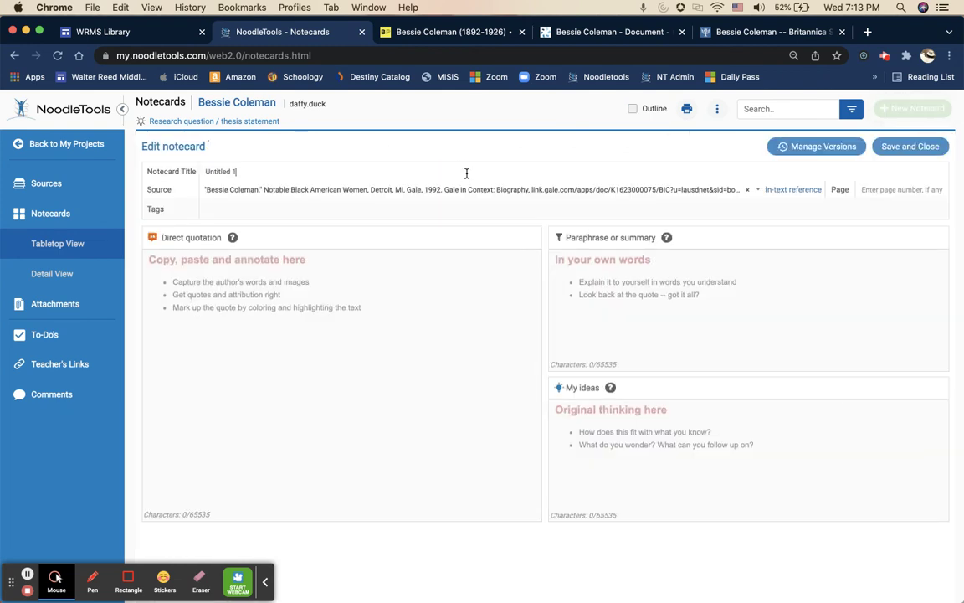
{"action": "left_click", "coordinate": [908, 148]}
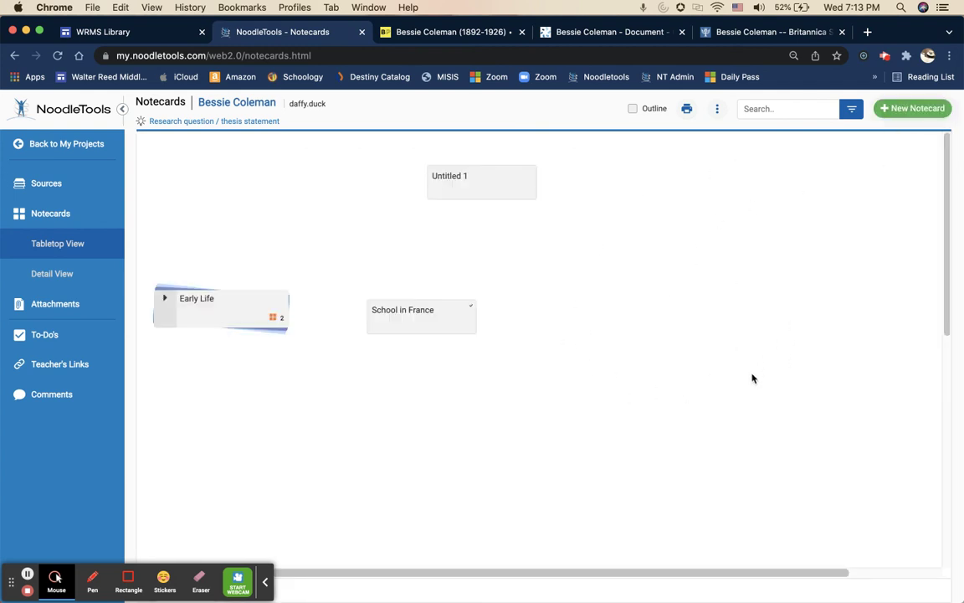
{"action": "left_click", "coordinate": [633, 108]}
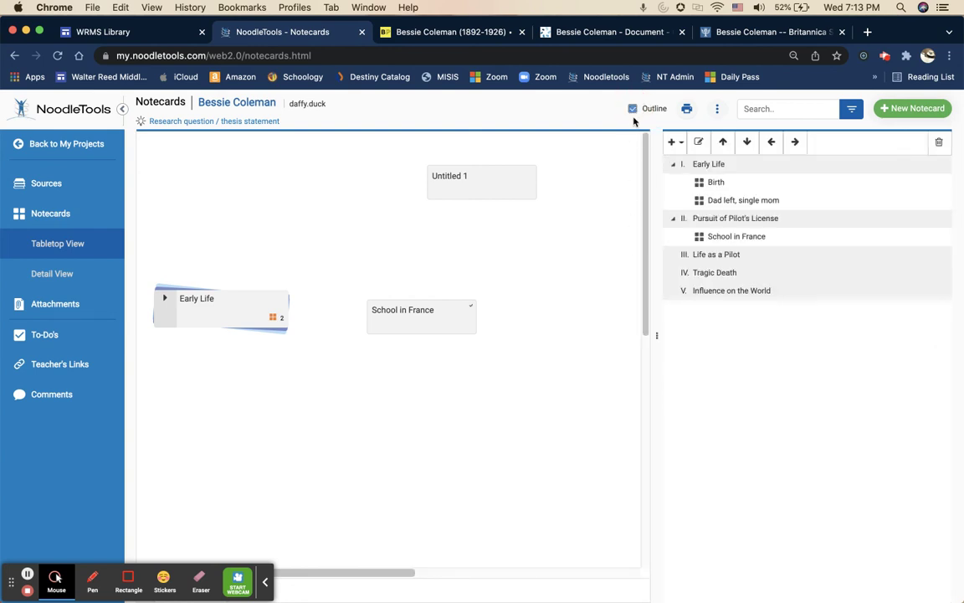